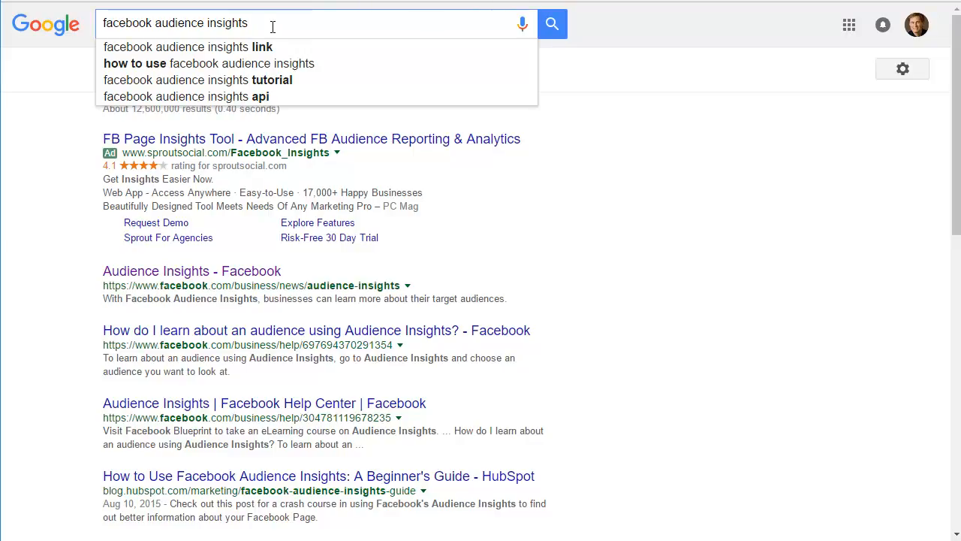
Step: Search Google for "facebook audience insights" and open the Audience Insights tool through the link in Facebook's announcement article
key("Return")
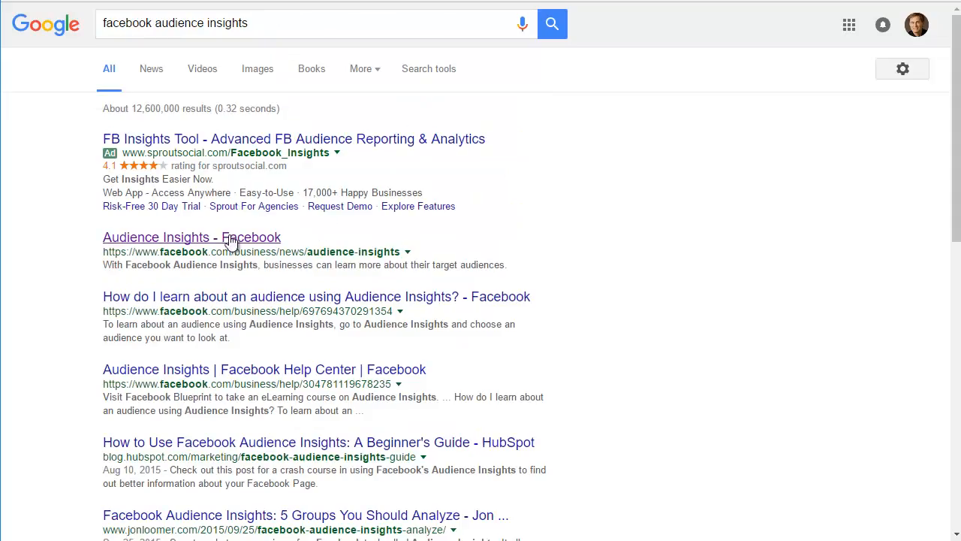
left_click(227, 238)
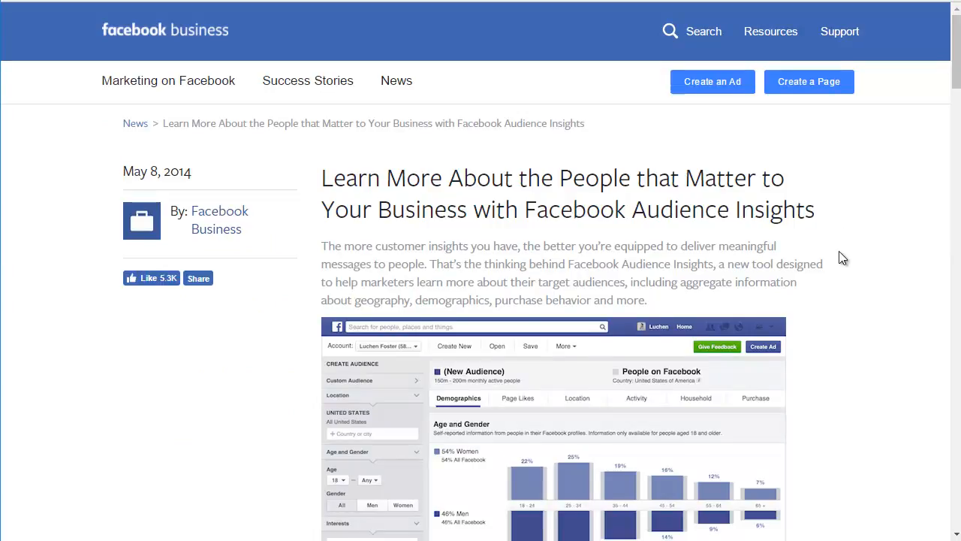
scroll(841, 258, "down", 1)
scroll(843, 258, "down", 1)
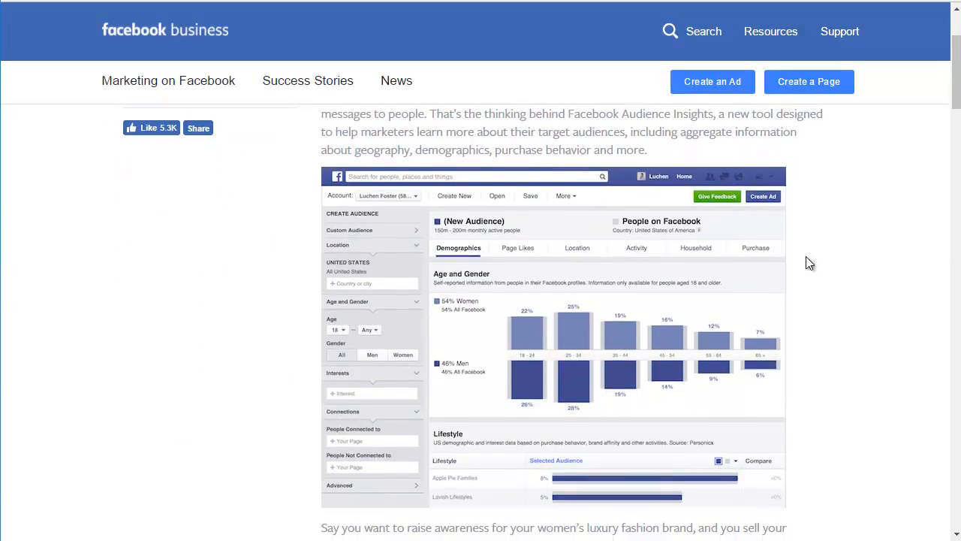
scroll(803, 257, "down", 6)
scroll(690, 198, "down", 8)
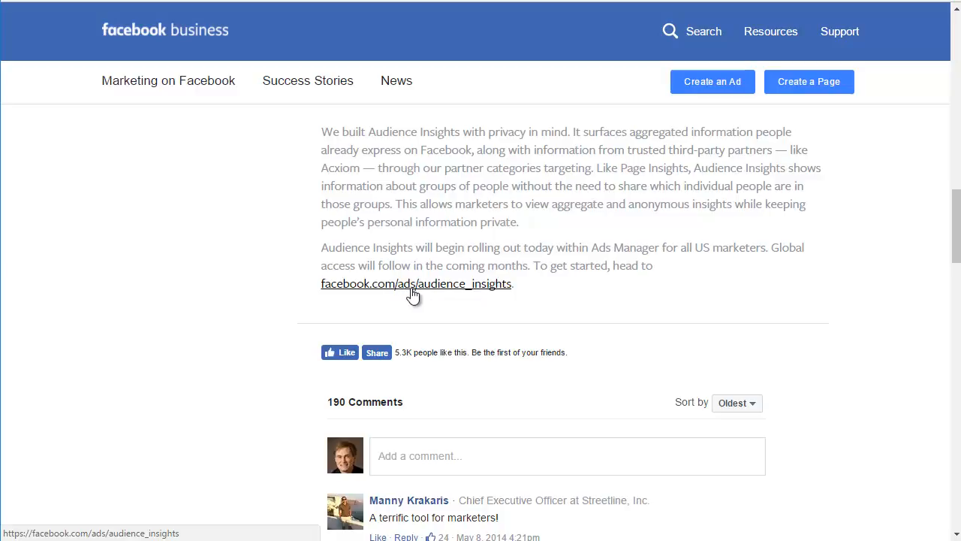
left_click(453, 291)
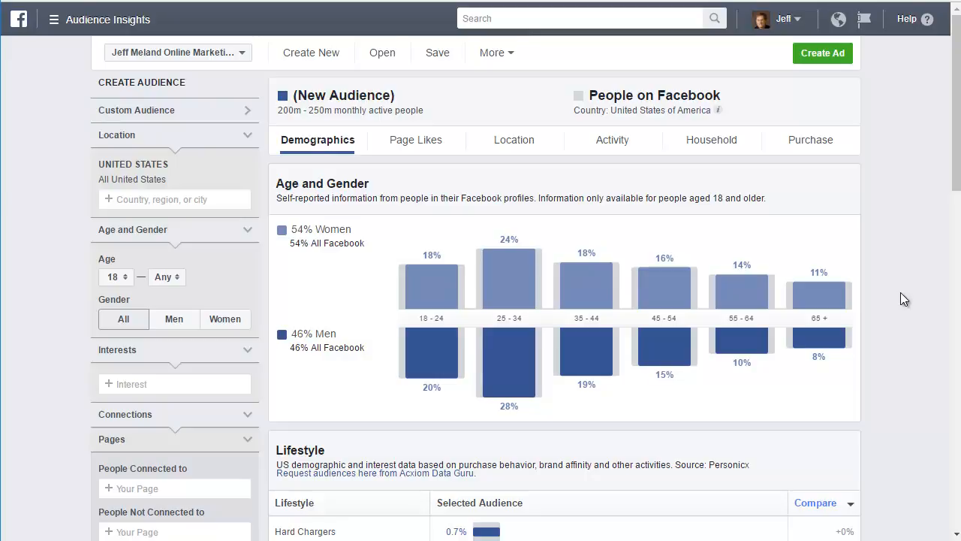
Step: Look over the new audience's Demographics charts and the available audience filters
mouse_move(957, 170)
left_mouse_down()
mouse_move(957, 521)
mouse_move(957, 172)
left_mouse_up()
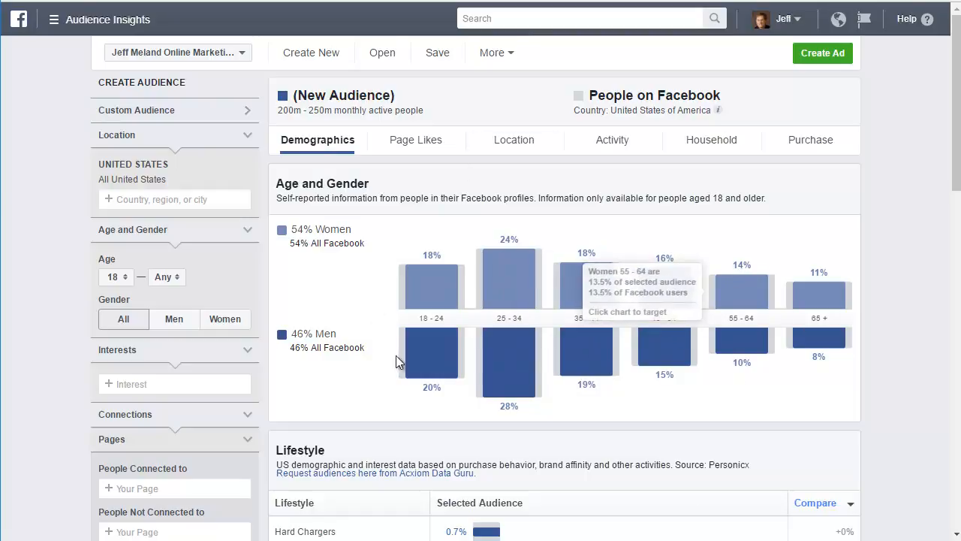
scroll(954, 163, "down", 5)
scroll(954, 163, "up", 5)
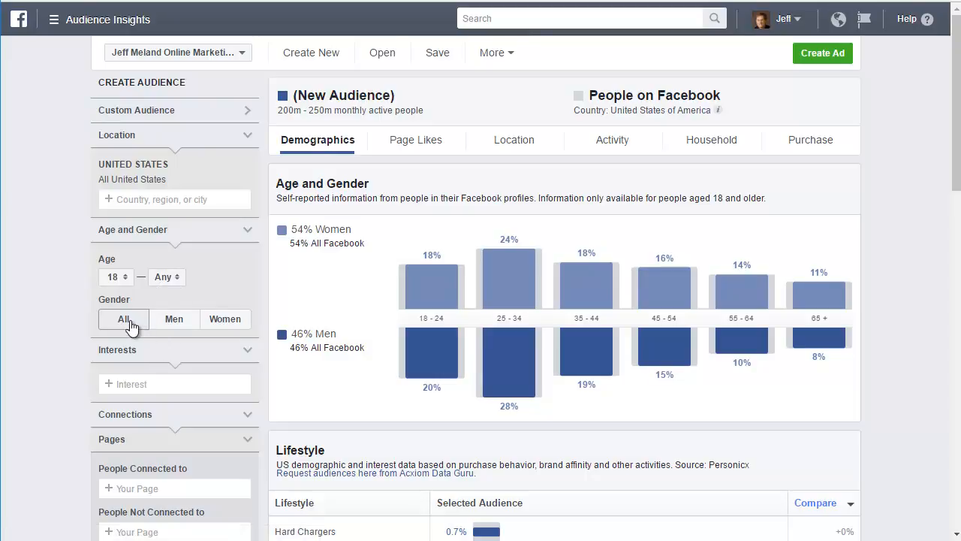
scroll(125, 396, "down", 1)
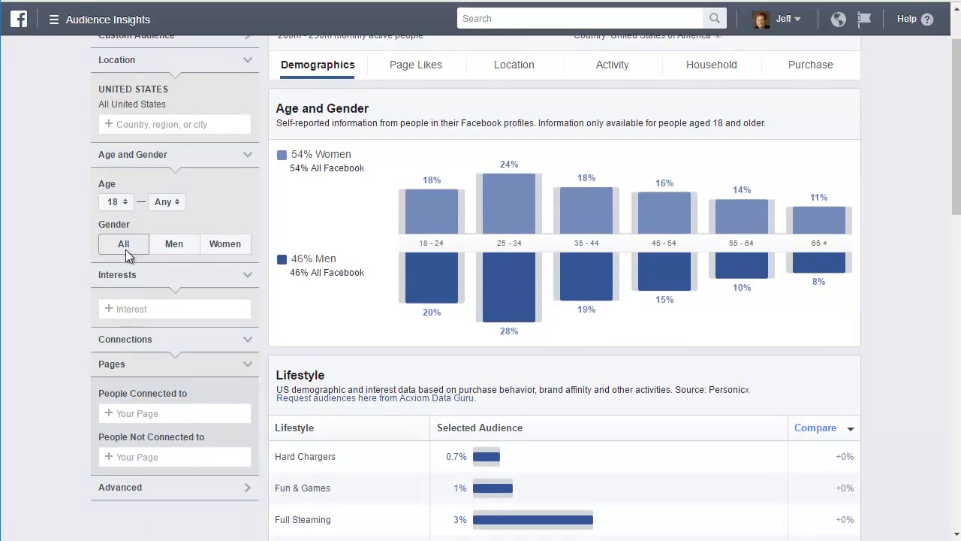
scroll(129, 375, "up", 1)
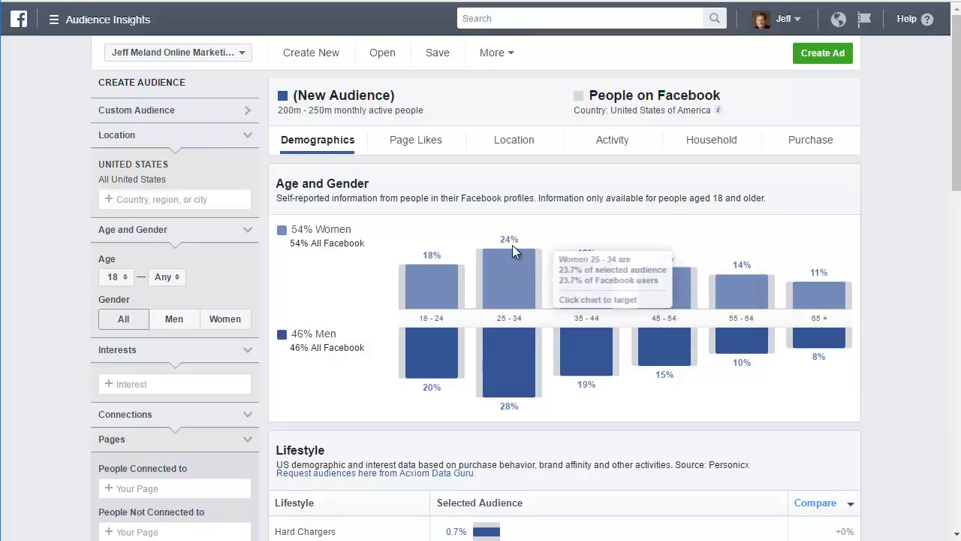
Step: Review the new audience's Page Likes data, covering both the top categories and the relevant pages
left_click(414, 143)
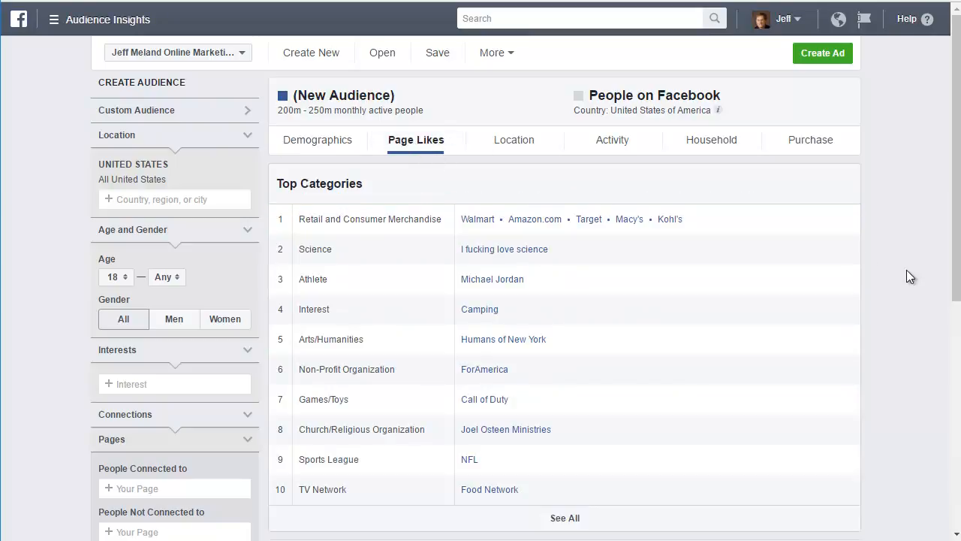
scroll(742, 316, "down", 3)
scroll(866, 302, "down", 3)
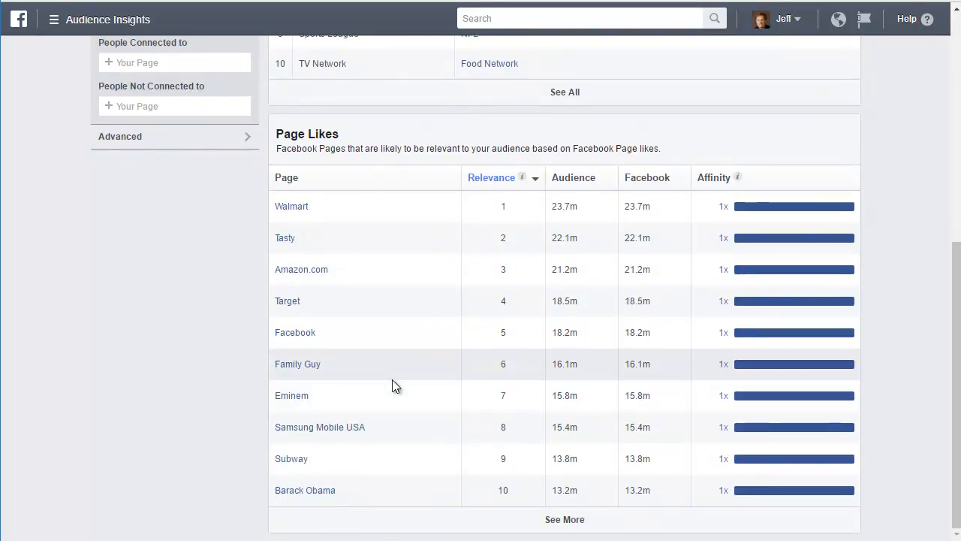
scroll(392, 379, "up", 6)
Step: View the audience's Location data and sort the top cities by Selected Audience
left_click(514, 142)
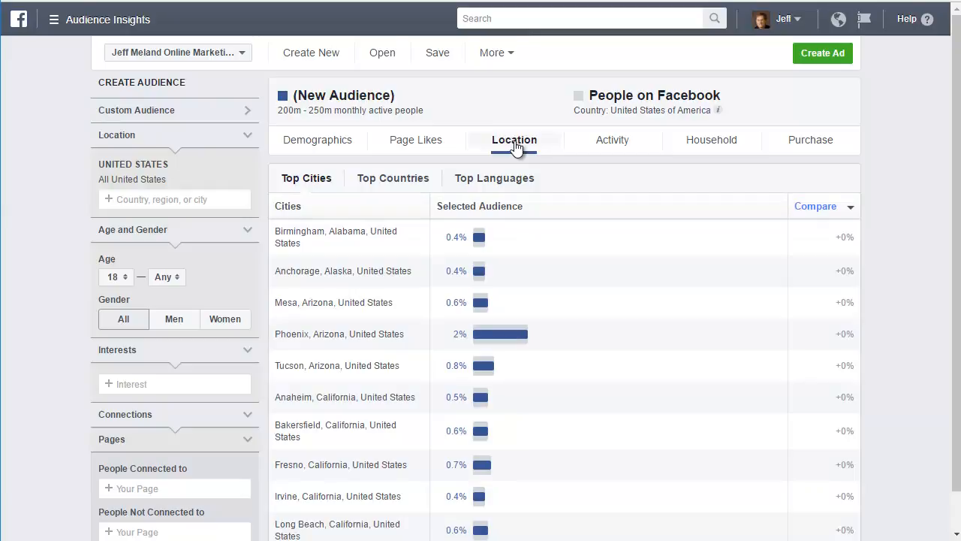
left_click(503, 213)
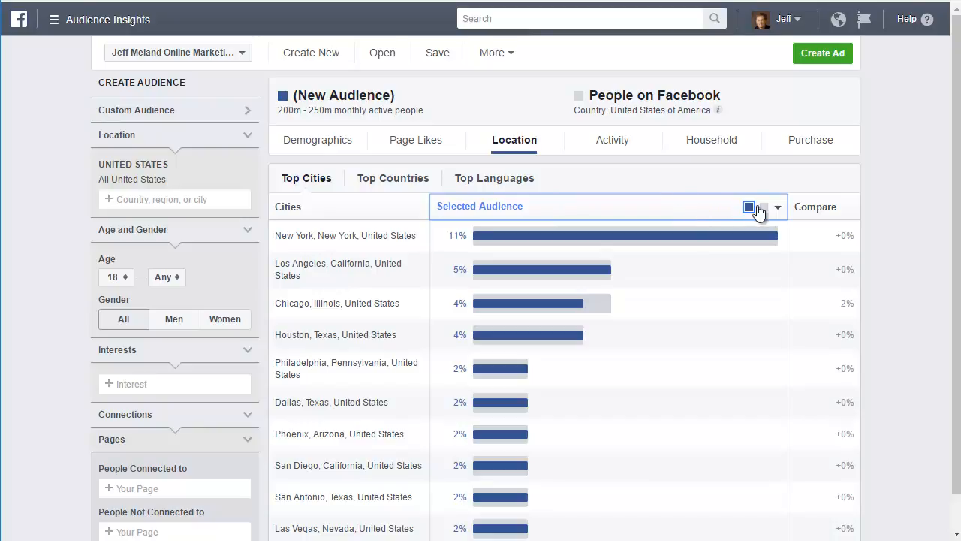
scroll(522, 368, "down", 1)
scroll(526, 387, "up", 1)
mouse_move(487, 236)
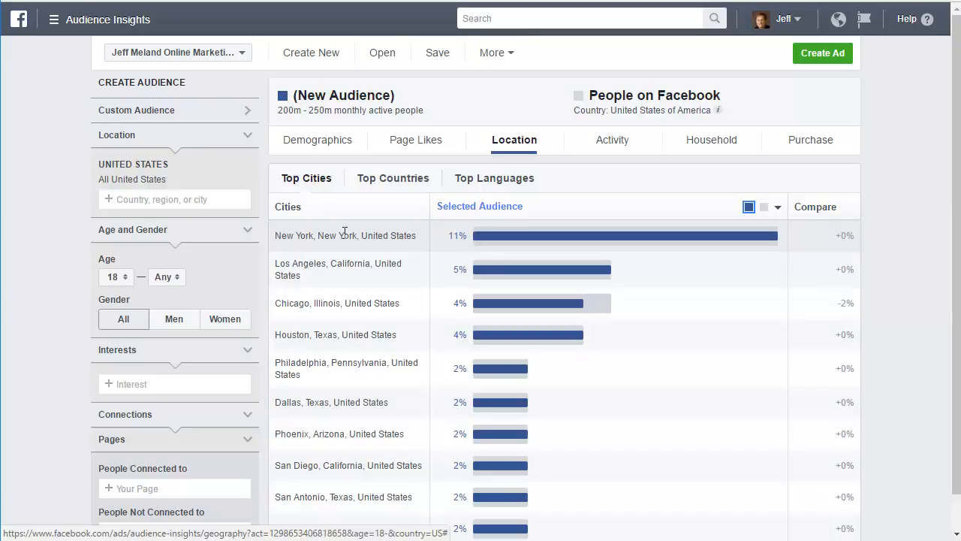
Step: View the audience's Activity, Household and Purchase data, and return to Demographics
left_click(612, 147)
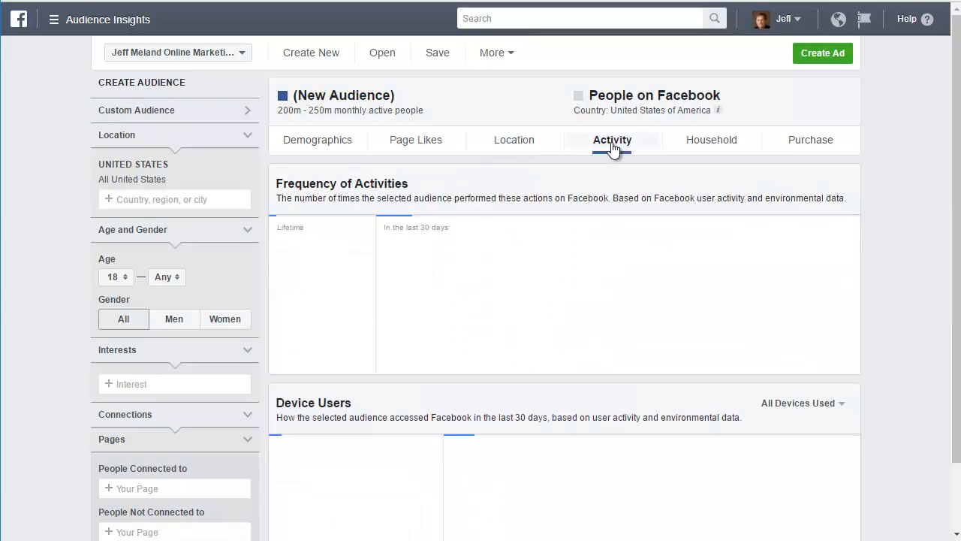
left_click(704, 149)
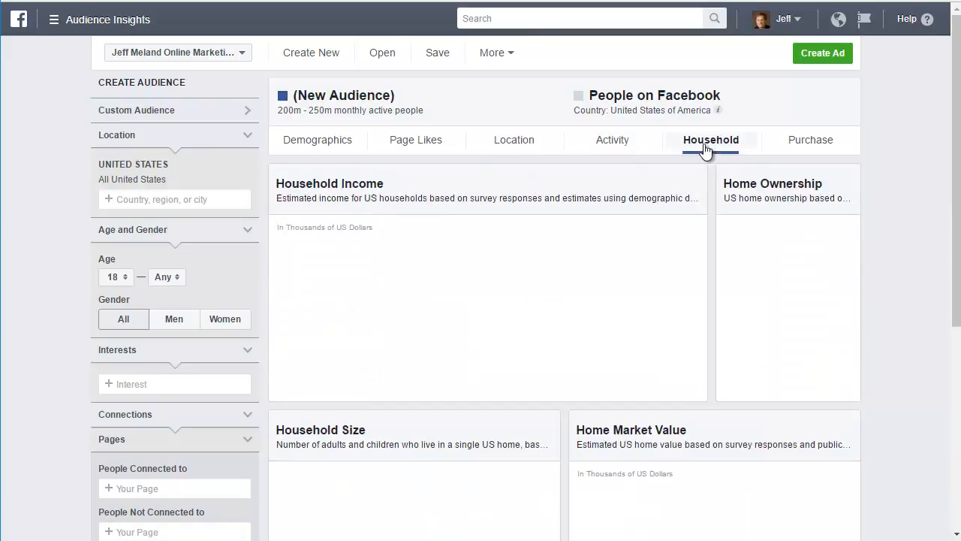
left_click(815, 149)
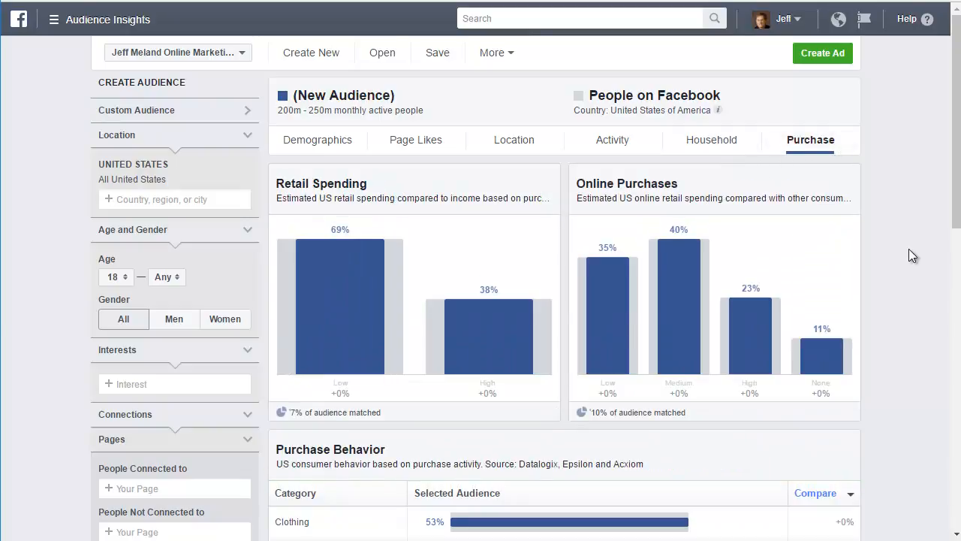
left_click(304, 141)
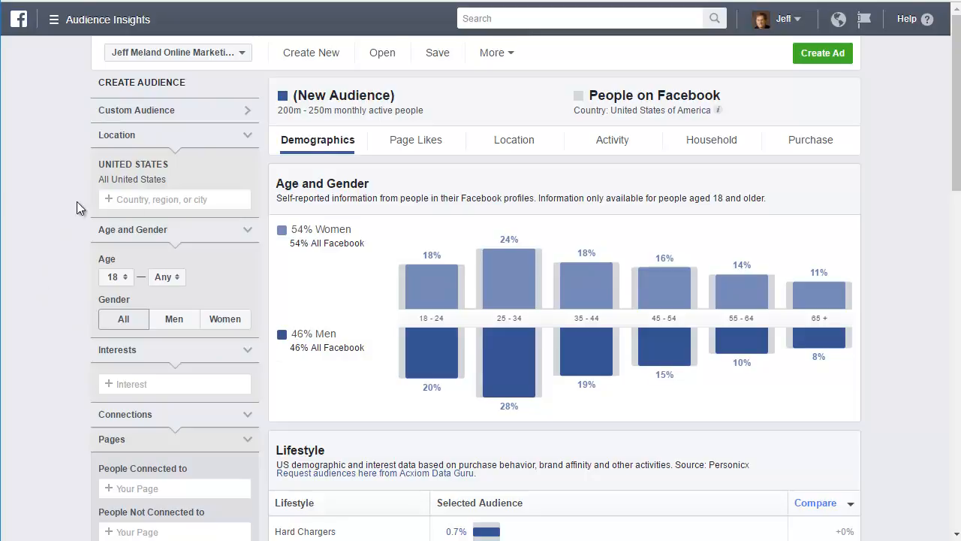
Step: Limit the audience's location to the state of Minnesota, United States, and set the minimum age to 25
left_click(162, 200)
type("minne")
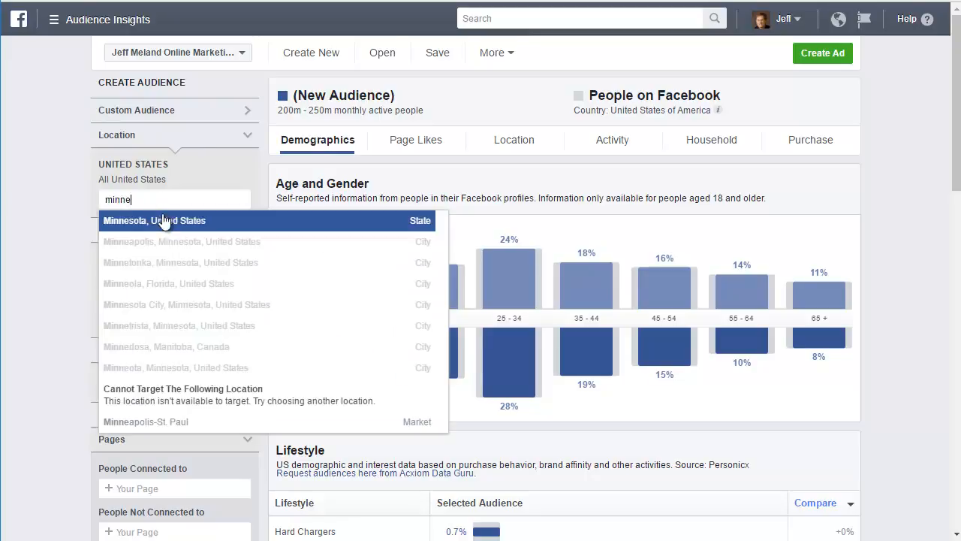
left_click(162, 216)
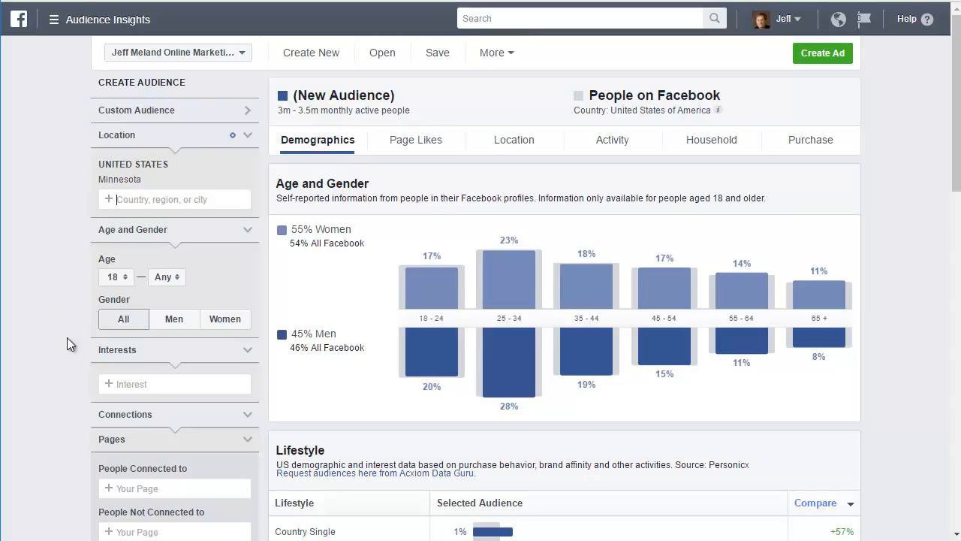
left_click(127, 278)
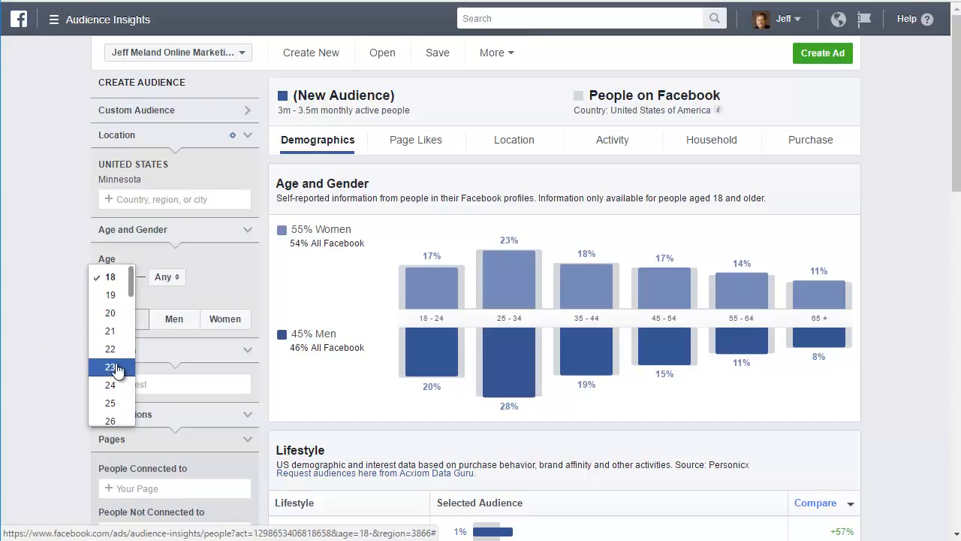
left_click(118, 403)
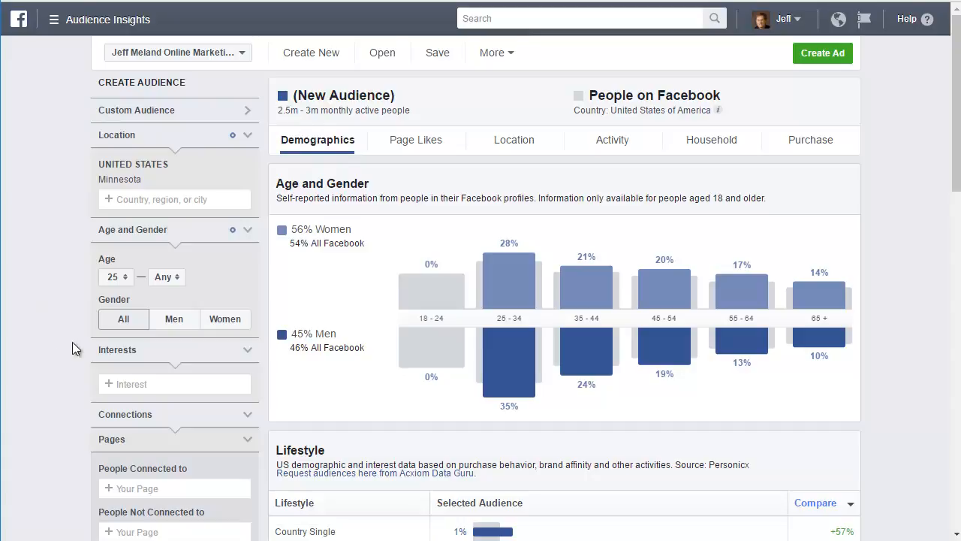
Step: Add Politics as an interest for the audience
scroll(56, 351, "down", 2)
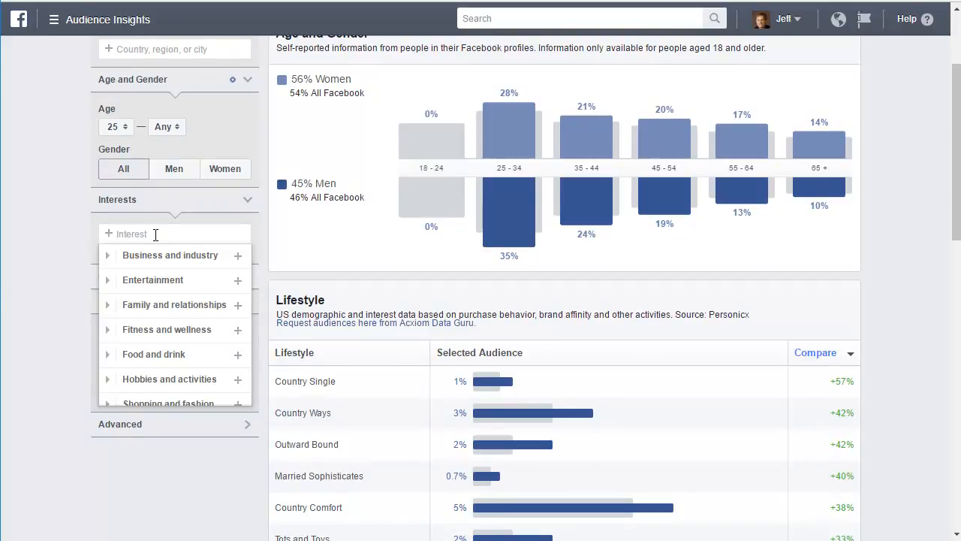
type("pol")
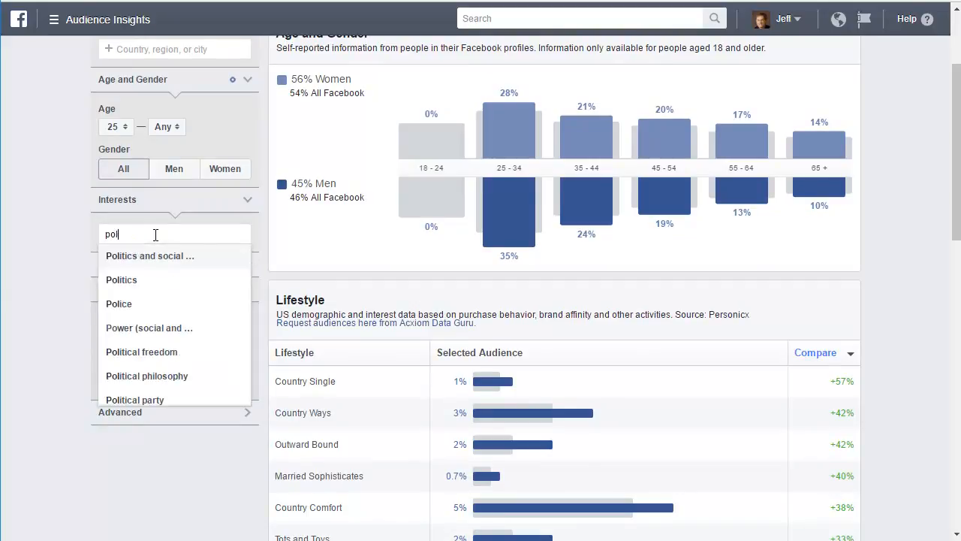
left_click(129, 279)
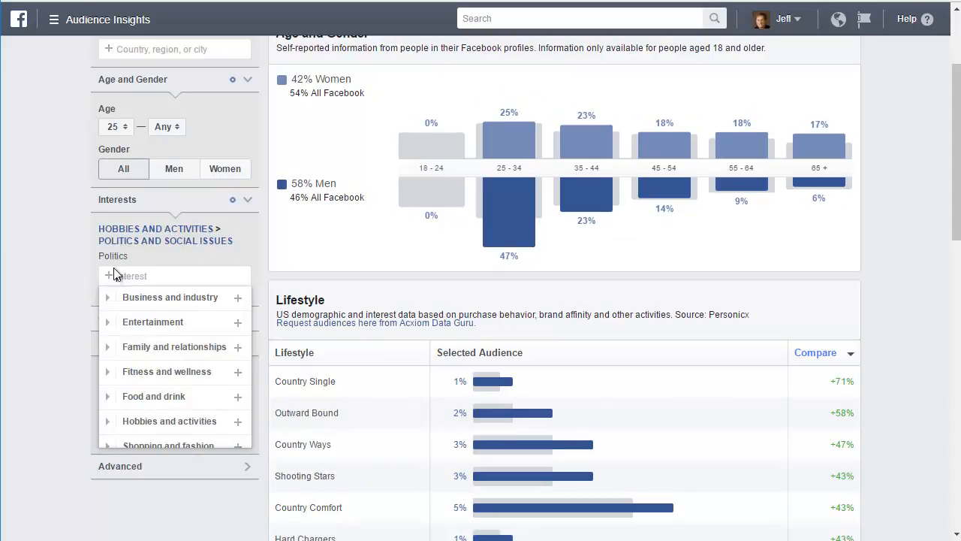
left_click(81, 278)
scroll(330, 345, "up", 2)
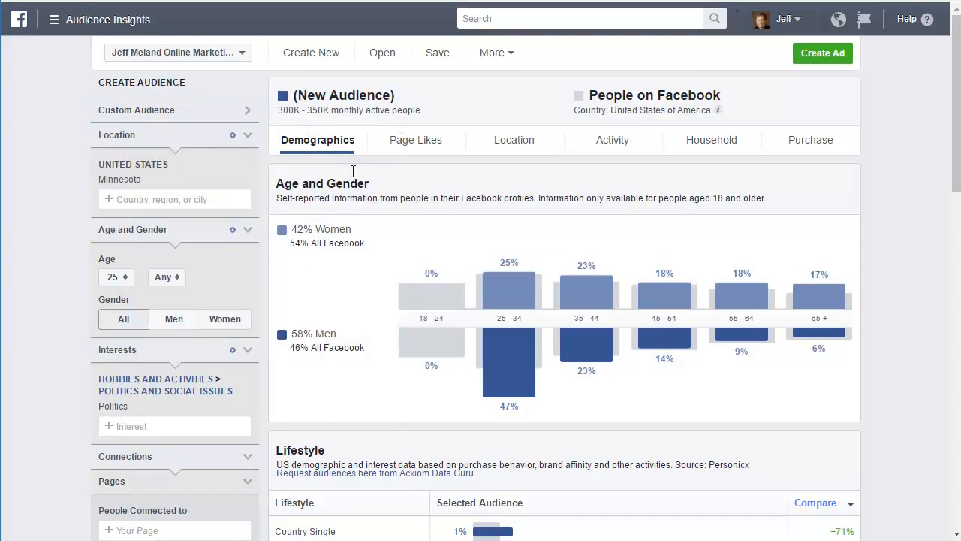
Step: Search the interests for "politics" and add Right-wing politics as a second audience interest
scroll(24, 375, "down", 2)
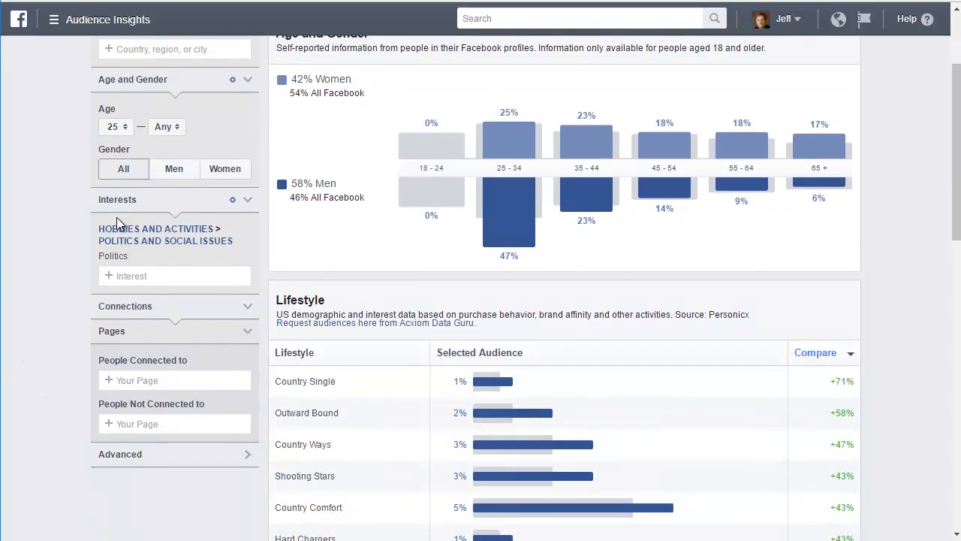
left_click(151, 276)
type("pol")
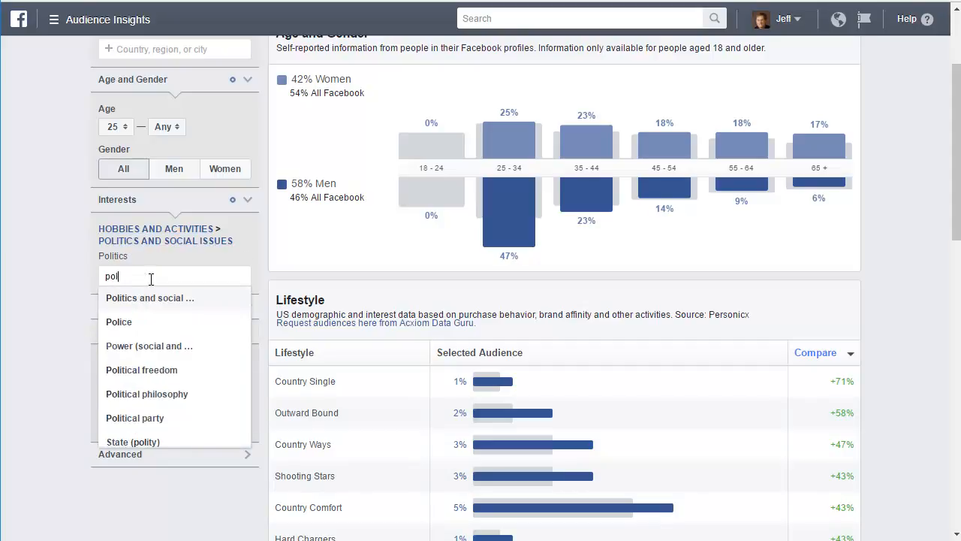
type("itics")
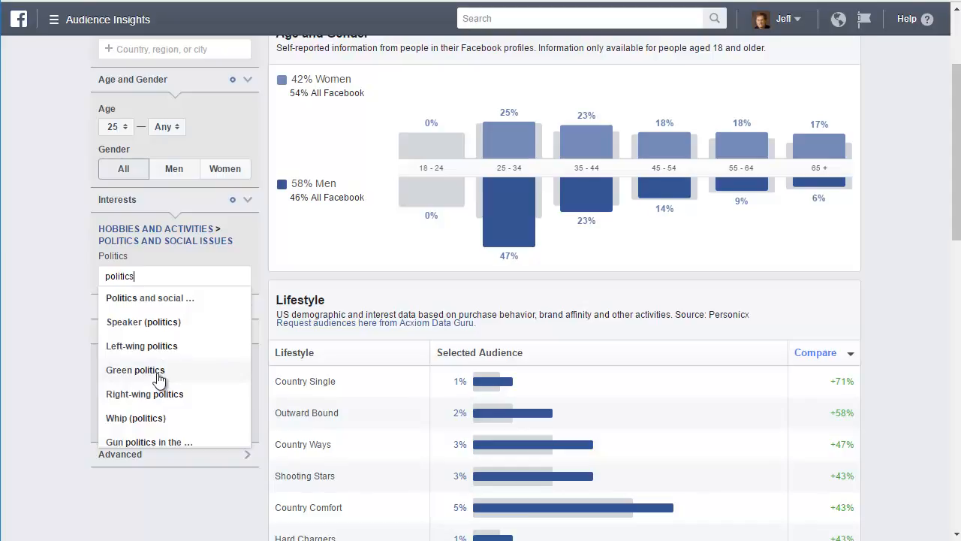
scroll(159, 402, "down", 1)
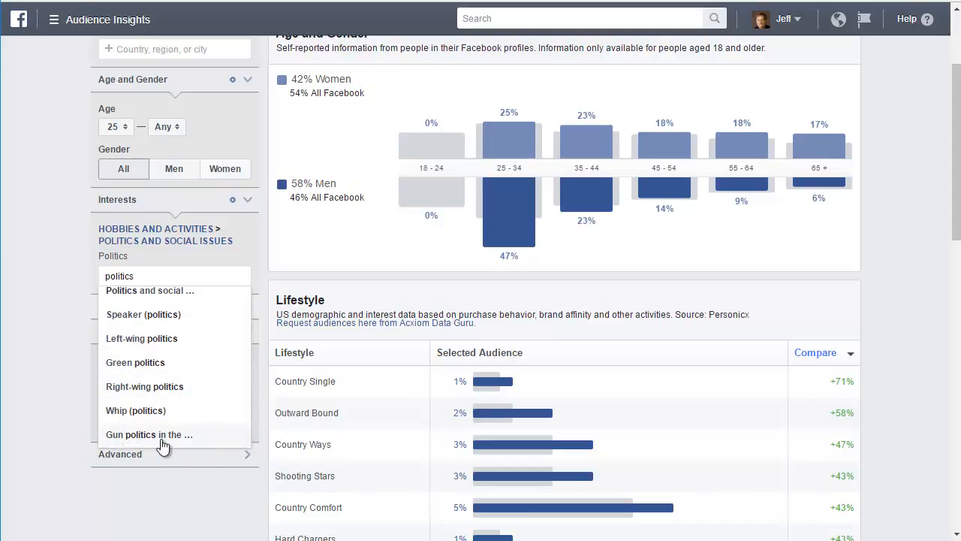
left_click(145, 387)
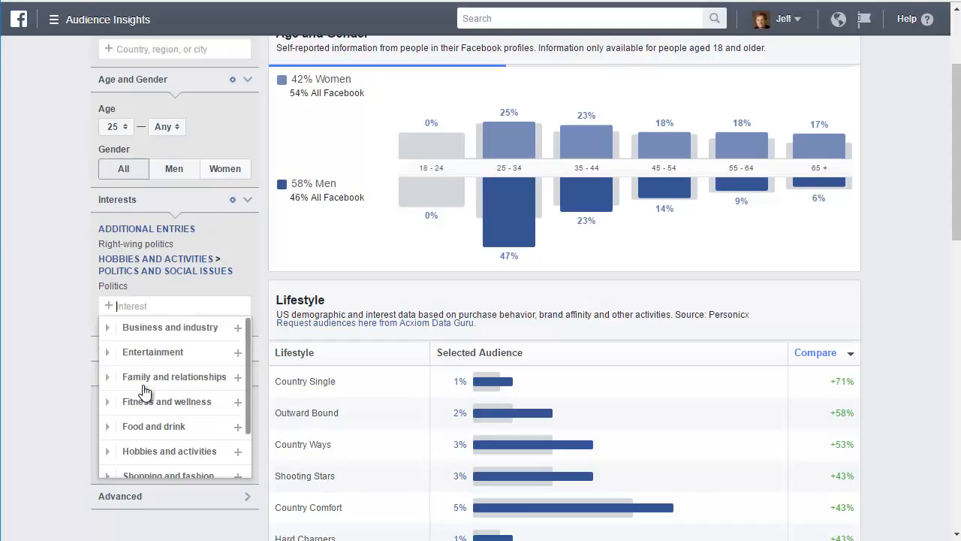
left_click(54, 295)
scroll(358, 293, "up", 2)
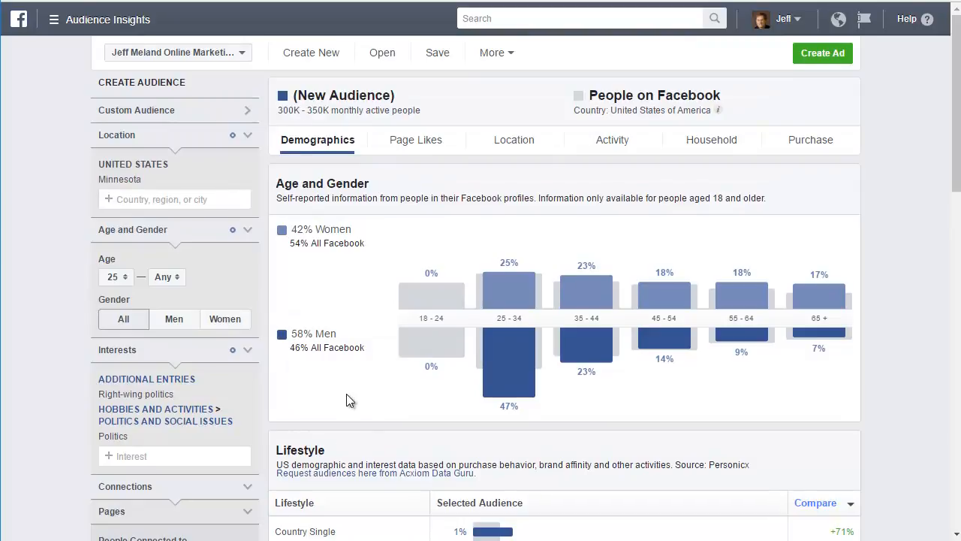
scroll(347, 393, "down", 2)
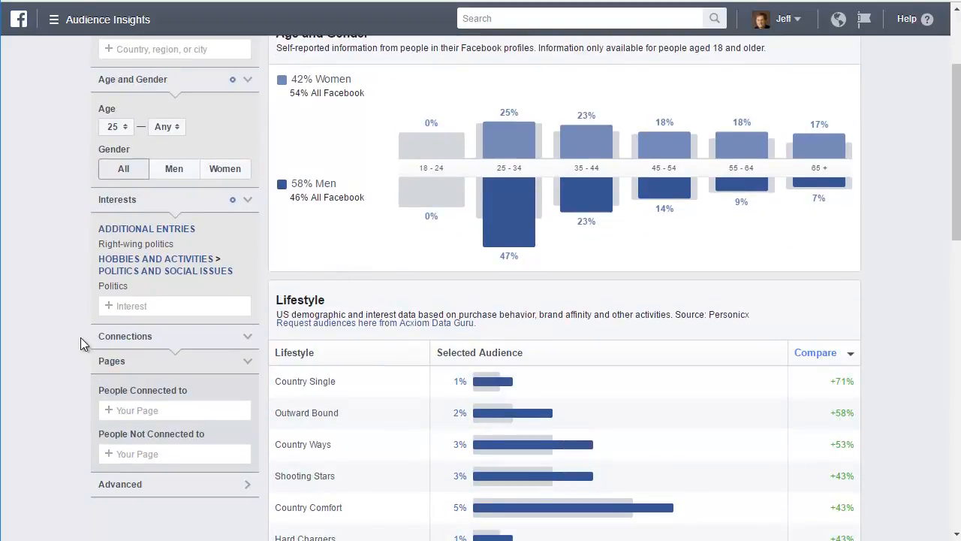
scroll(410, 283, "up", 2)
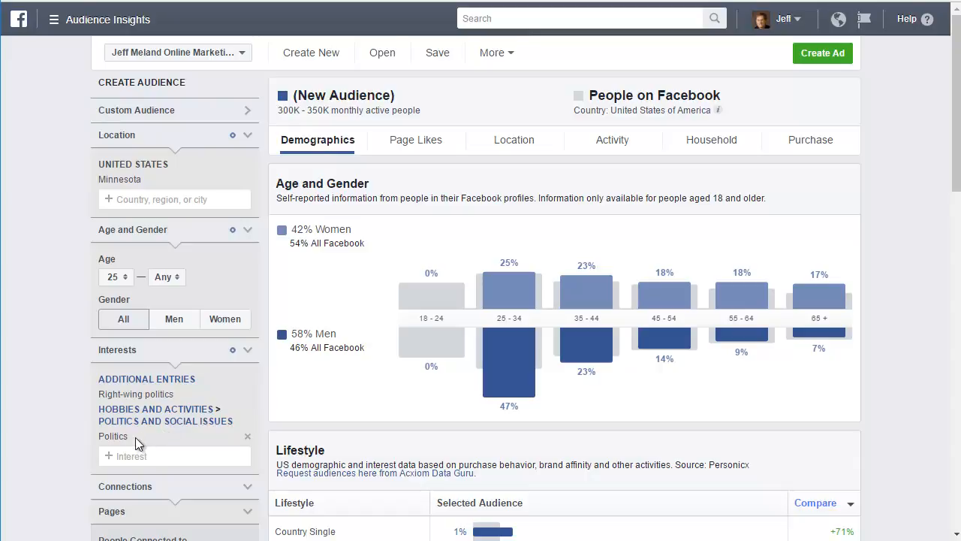
scroll(70, 357, "down", 1)
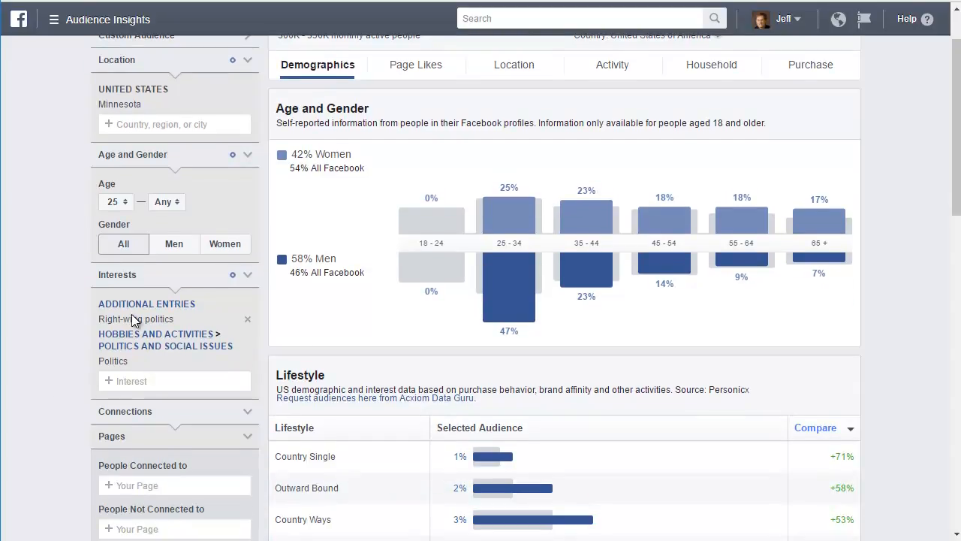
Step: Search the People Connected to pages for "trump" and "donald"
scroll(240, 325, "up", 1)
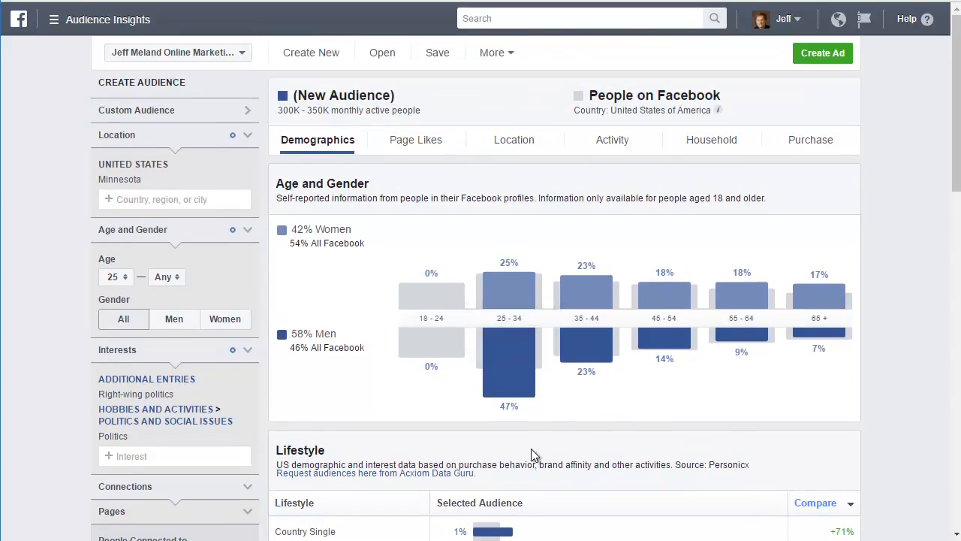
mouse_move(515, 359)
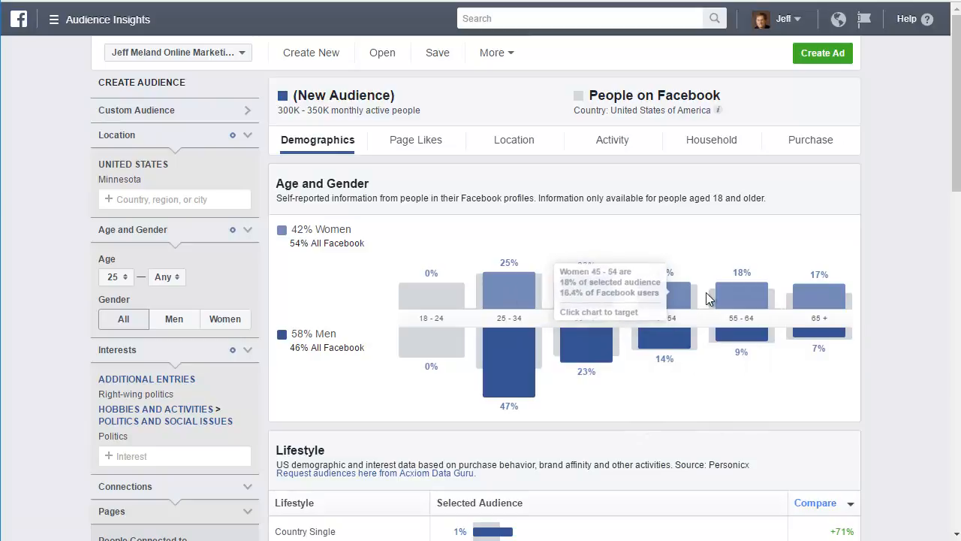
scroll(57, 404, "down", 3)
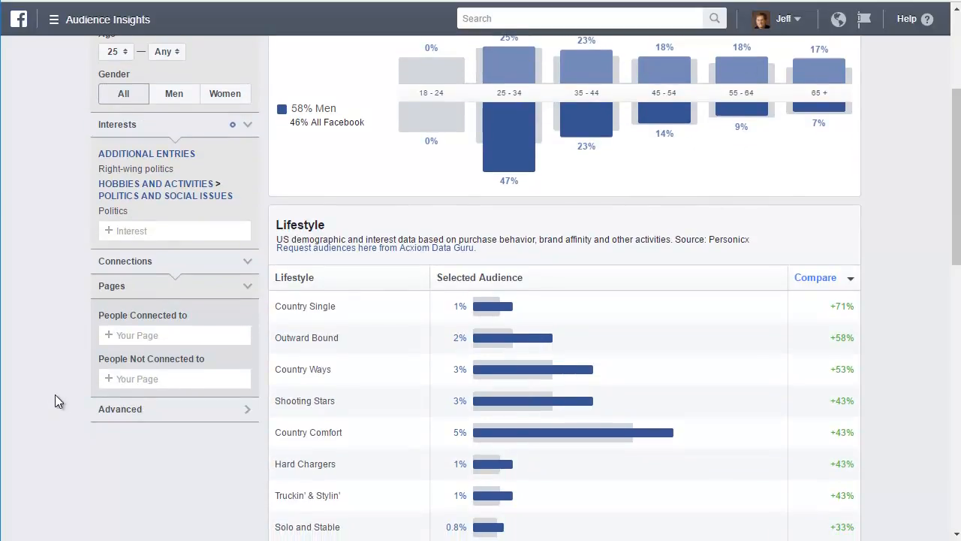
left_click(222, 262)
left_click(222, 263)
left_click(206, 293)
left_click(206, 294)
left_click(156, 336)
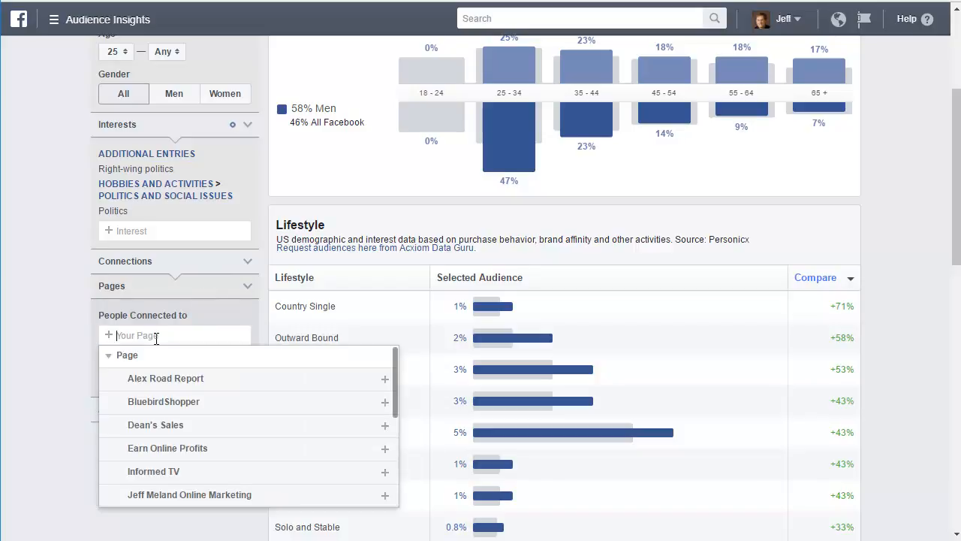
type("trump")
double_click(156, 336)
type("don")
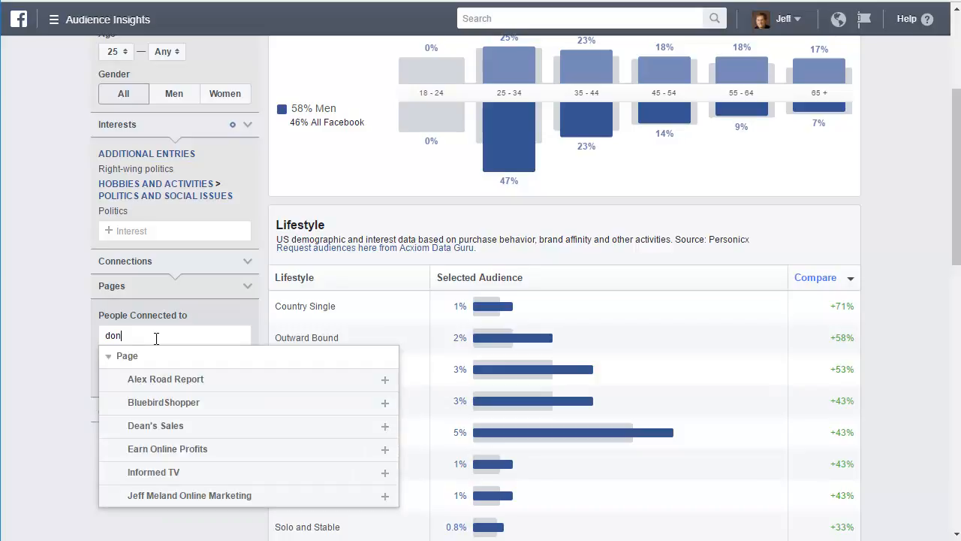
type("ald")
Step: Try "republica" as the search text for the connected pages, and clear the field
triple_click(156, 338)
type("republica")
key("BackSpace")
key("BackSpace")
key("BackSpace")
key("BackSpace")
key("BackSpace")
key("BackSpace")
key("BackSpace")
key("BackSpace")
key("BackSpace")
left_click(72, 338)
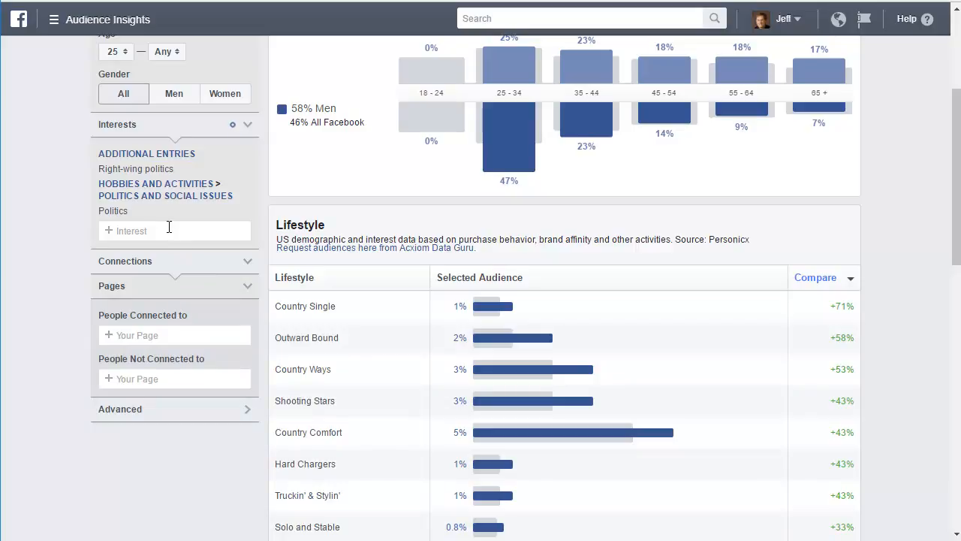
Step: Search the interests for "donal tru" and add Donal trump to the audience's interests
left_click(163, 231)
type("donal tru")
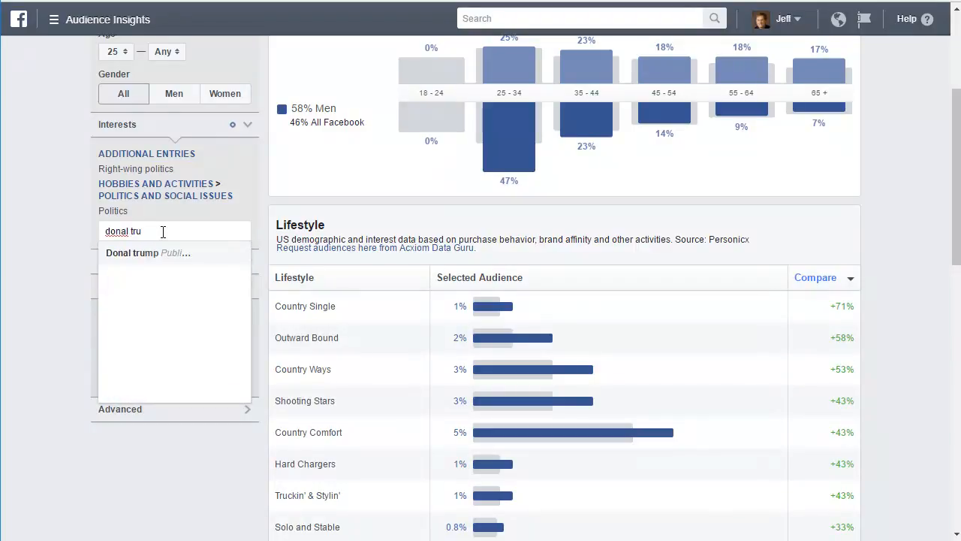
left_click(147, 255)
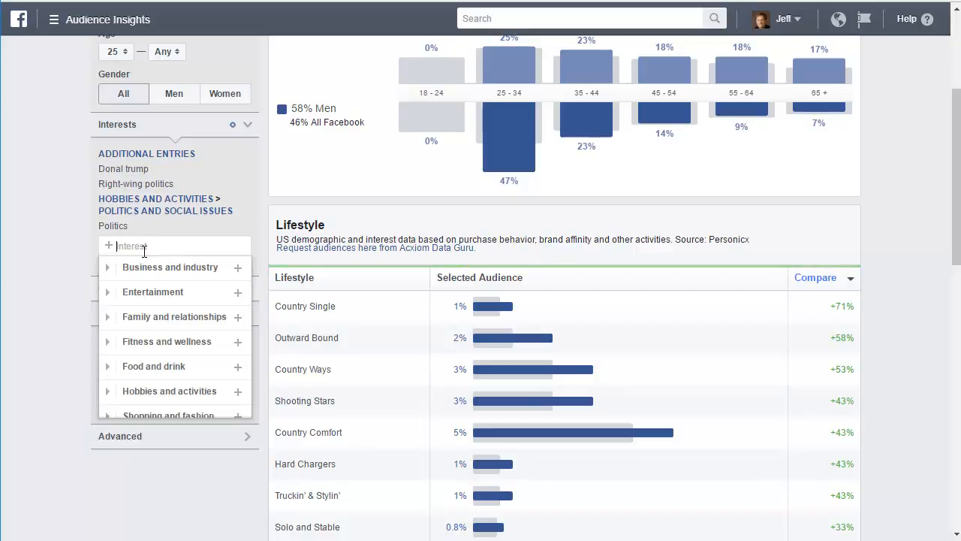
left_click(53, 289)
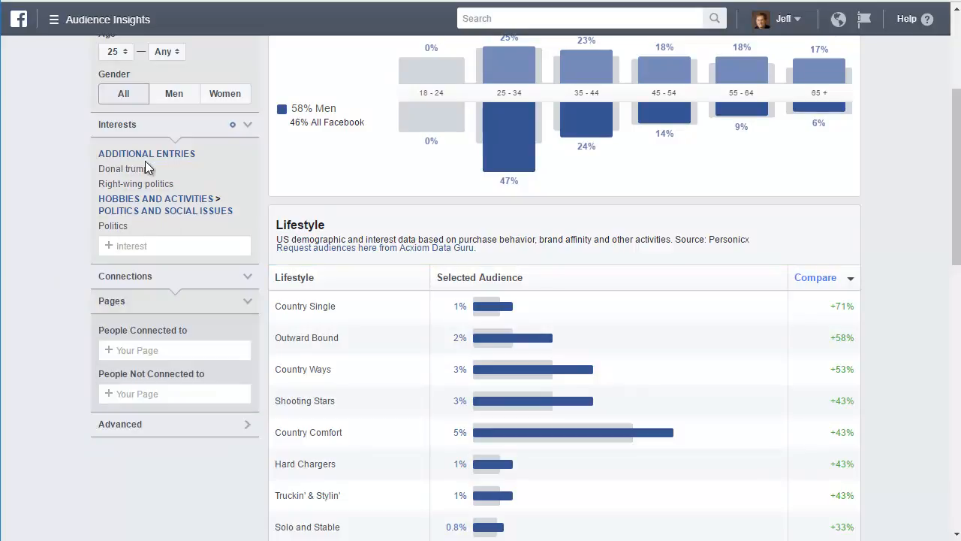
Step: Review the audience's age and gender, lifestyle, relationship status, education level and job title data
scroll(70, 336, "up", 3)
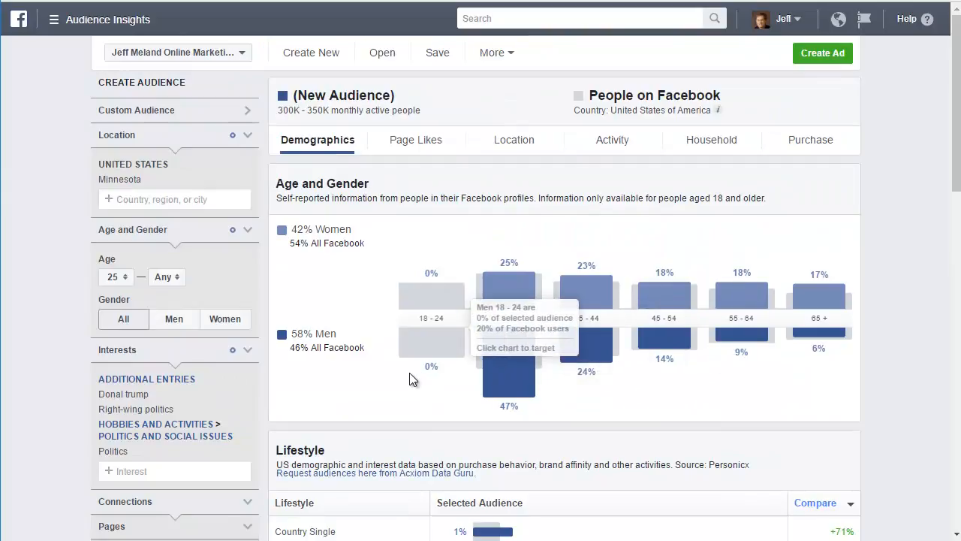
scroll(360, 319, "down", 3)
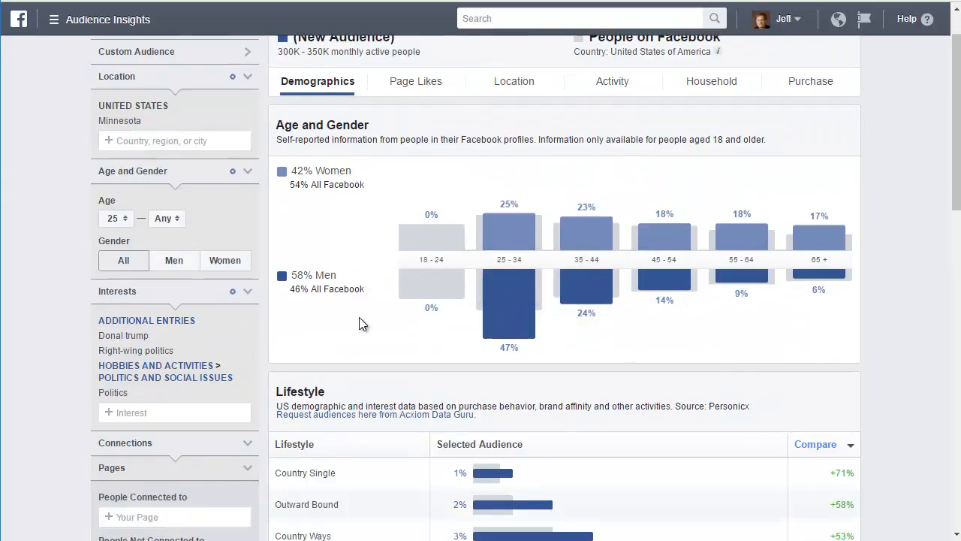
scroll(390, 314, "down", 1)
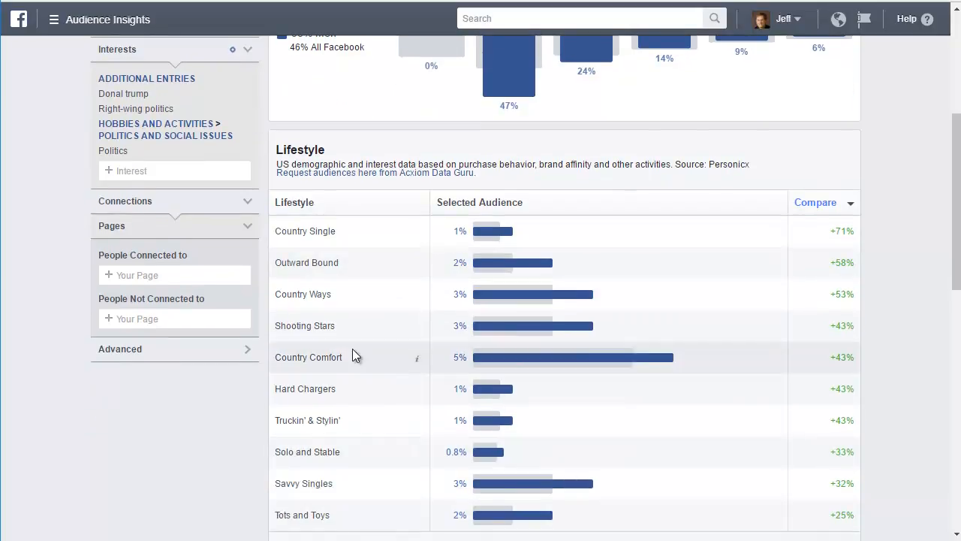
scroll(887, 346, "down", 4)
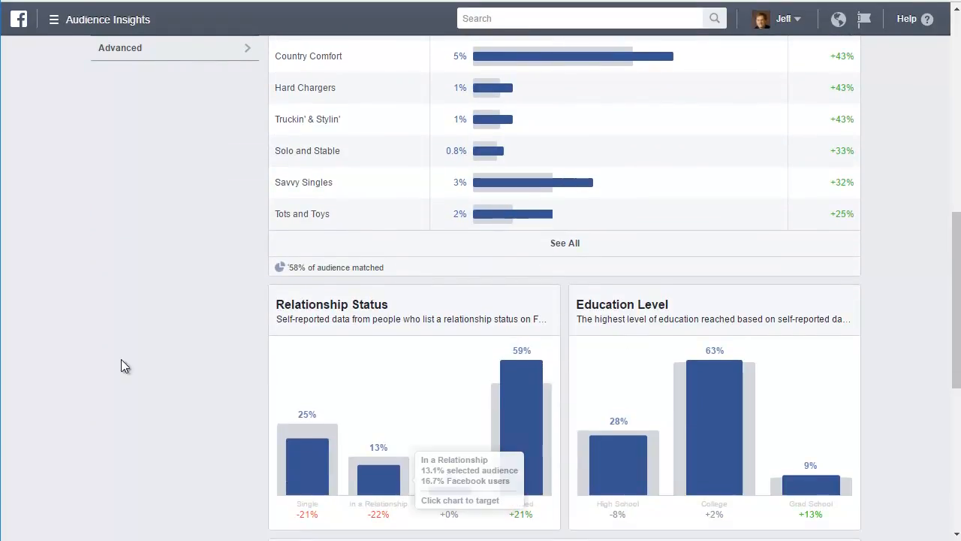
scroll(69, 317, "down", 5)
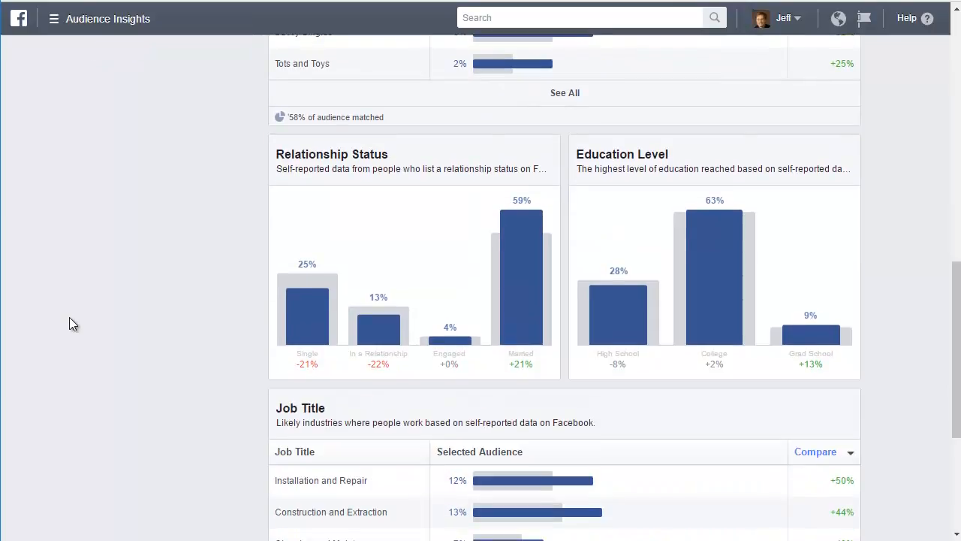
scroll(90, 319, "up", 8)
scroll(104, 322, "up", 6)
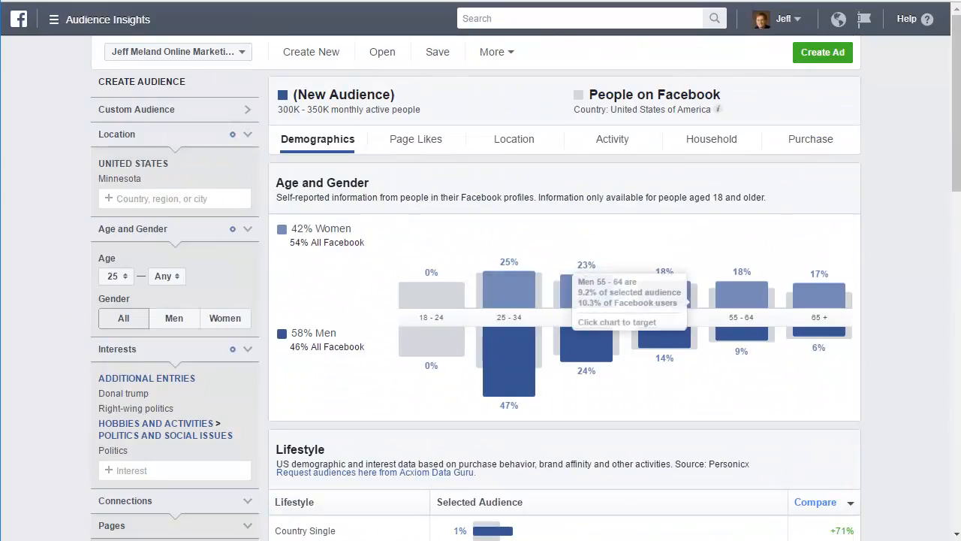
Step: View the audience's Page Likes, covering the top categories and the list of relevant pages
left_click(427, 145)
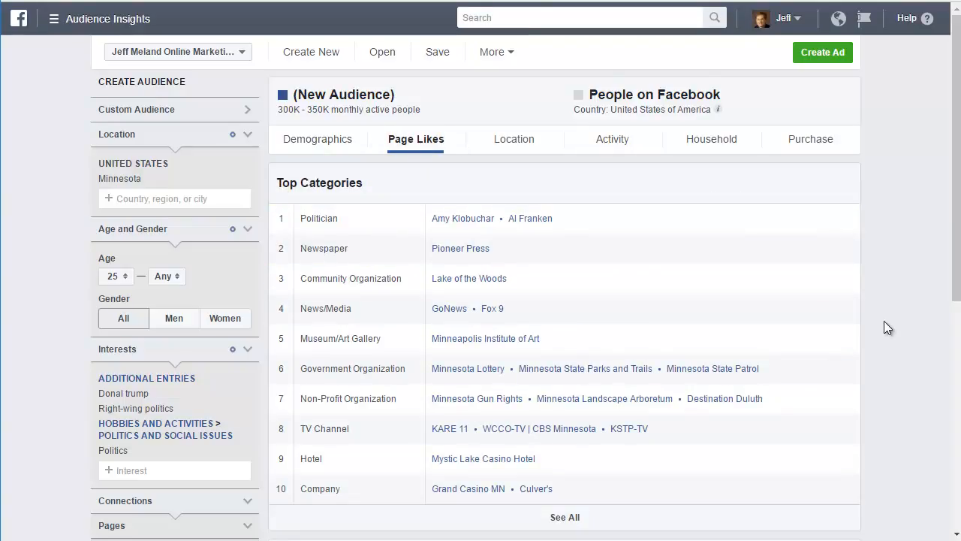
scroll(870, 297, "down", 3)
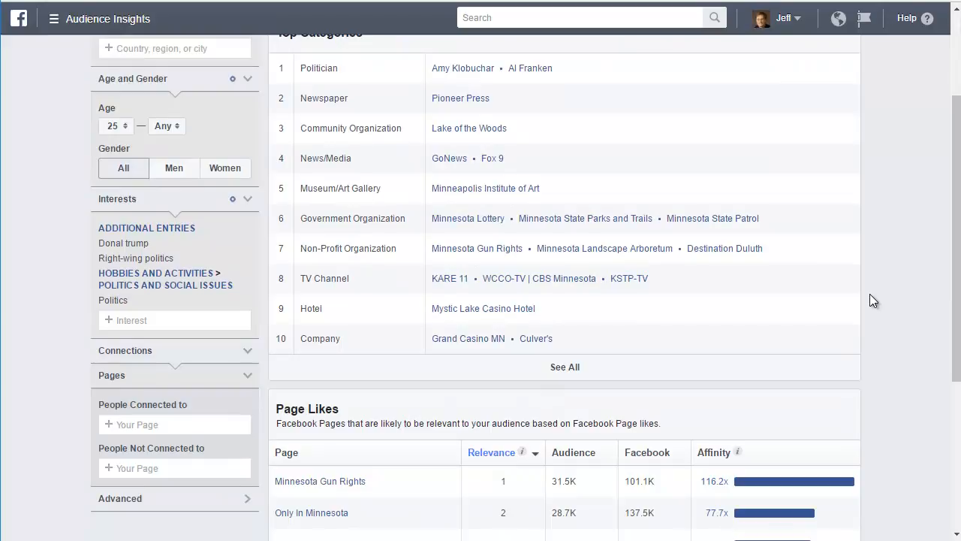
scroll(870, 296, "up", 3)
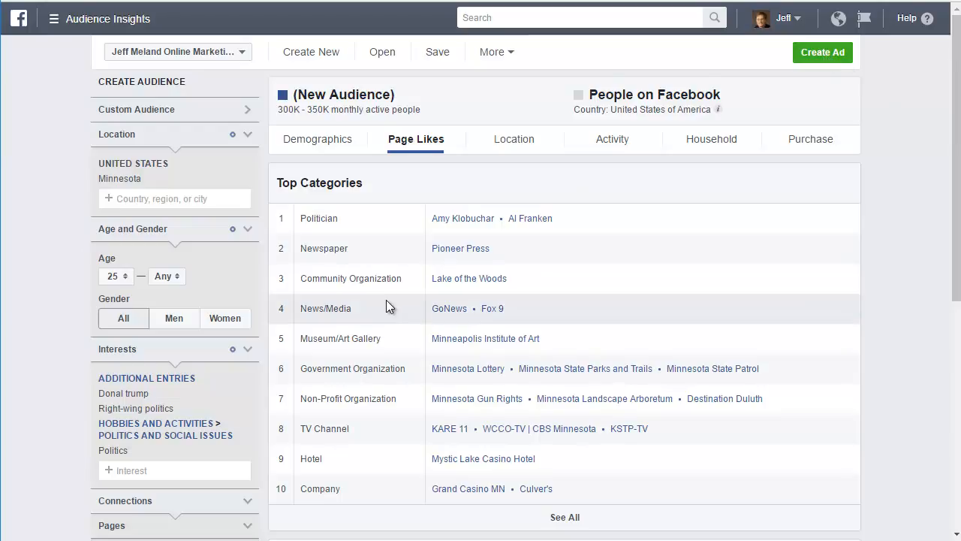
scroll(40, 323, "down", 5)
scroll(41, 319, "down", 1)
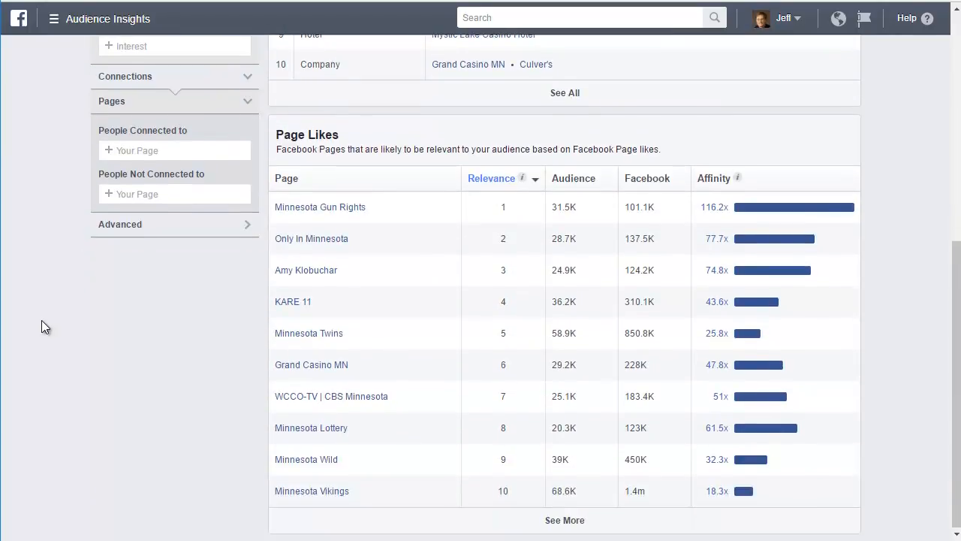
scroll(41, 325, "up", 4)
scroll(450, 263, "up", 1)
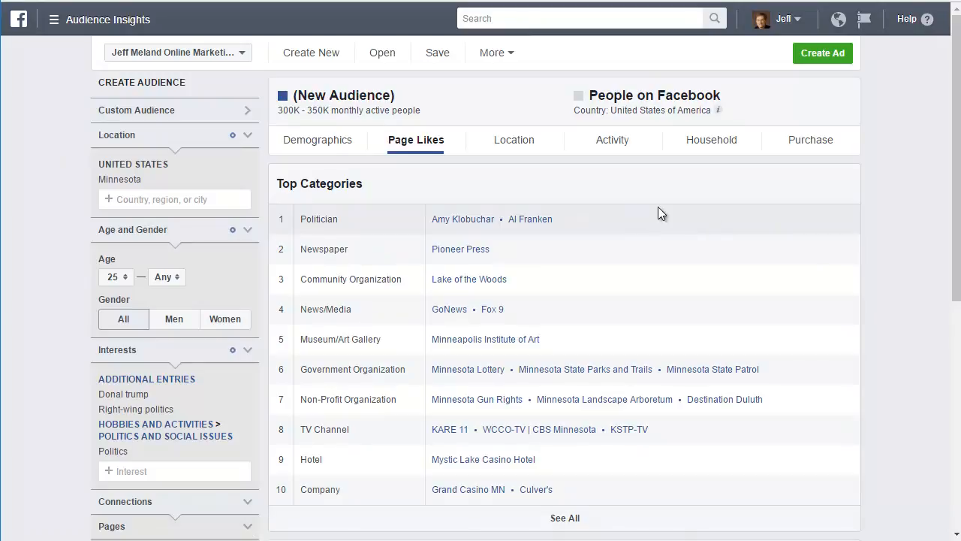
Step: View the audience's top cities under Location and its Activity data on frequency of activities and device users
left_click(510, 148)
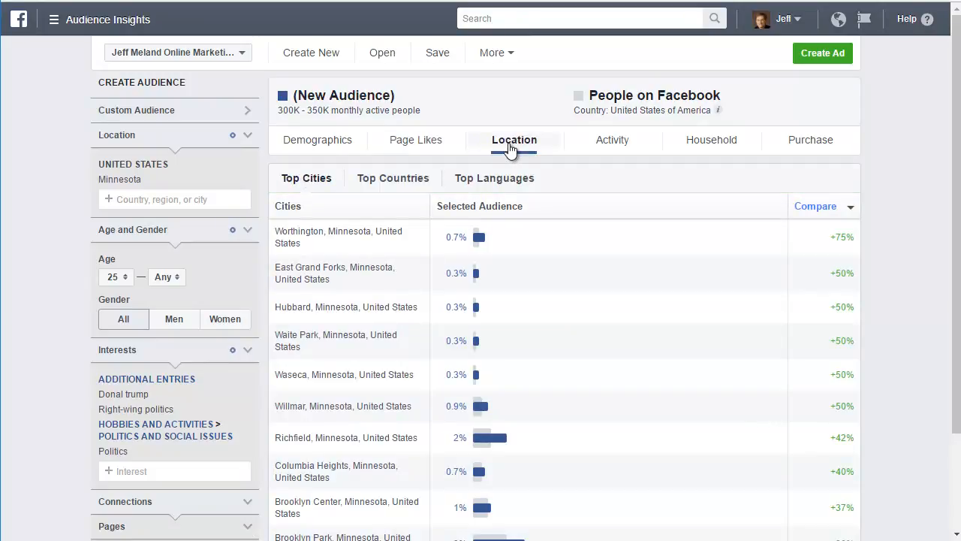
scroll(897, 312, "down", 3)
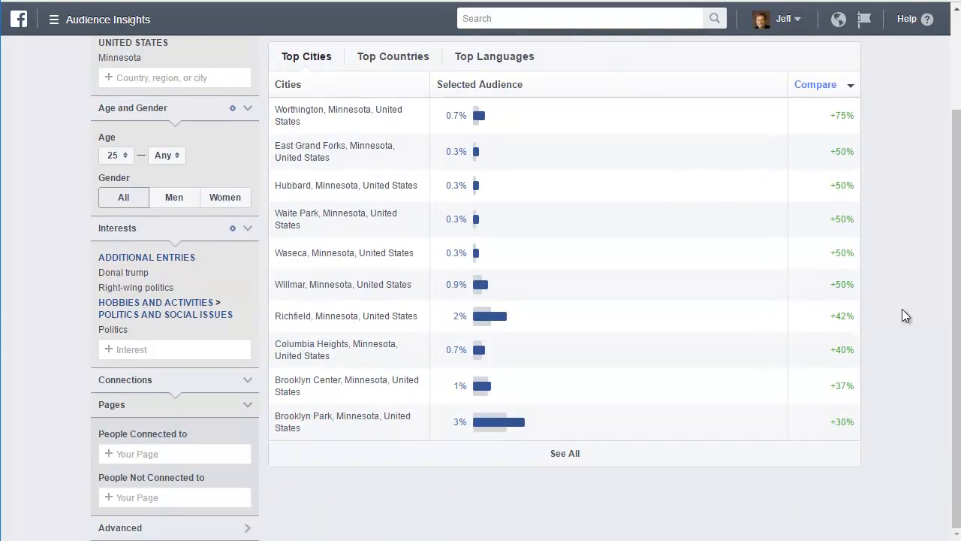
scroll(902, 308, "up", 3)
left_click(609, 151)
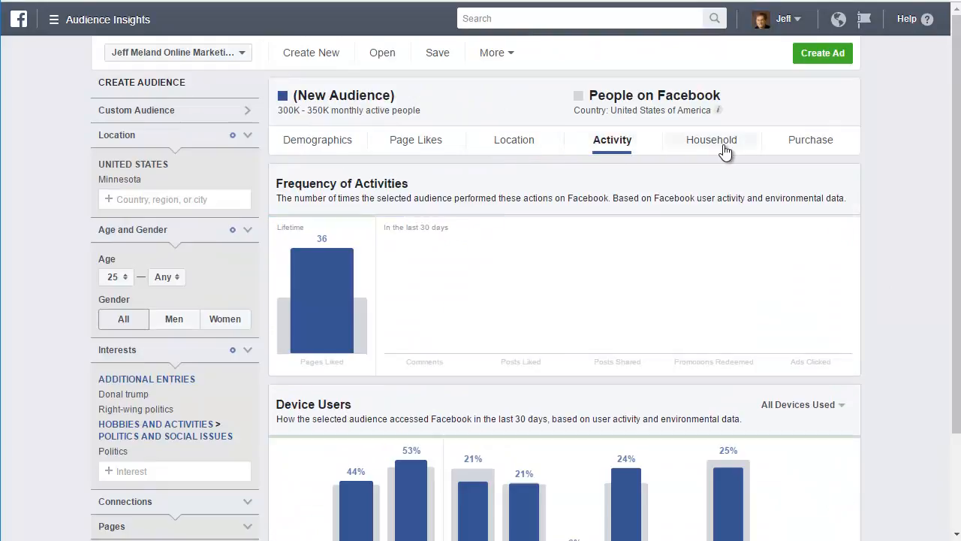
scroll(734, 362, "down", 3)
scroll(735, 363, "up", 3)
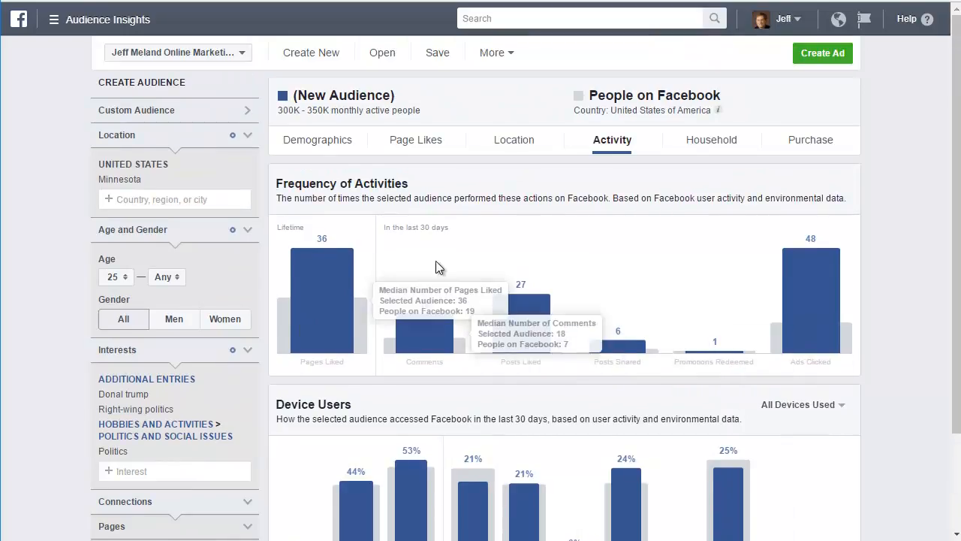
Step: View the audience's Household data and its Purchase data, including purchase behavior and the vehicle market categories
left_click(731, 142)
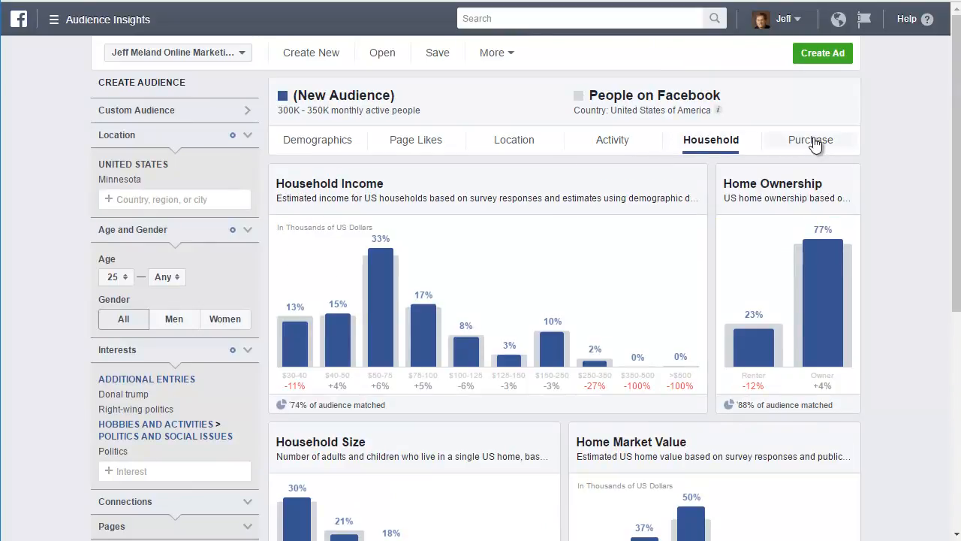
left_click(812, 141)
scroll(894, 321, "down", 5)
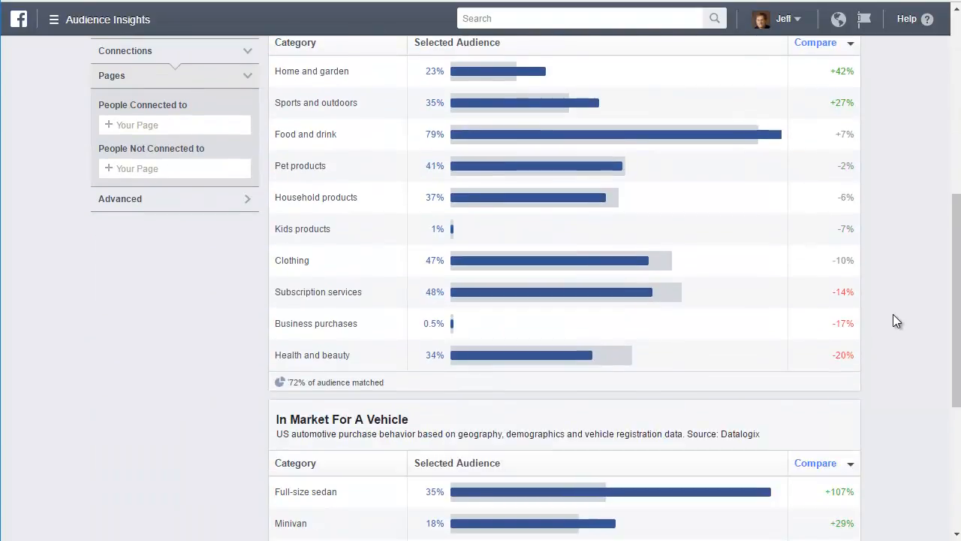
scroll(893, 314, "down", 4)
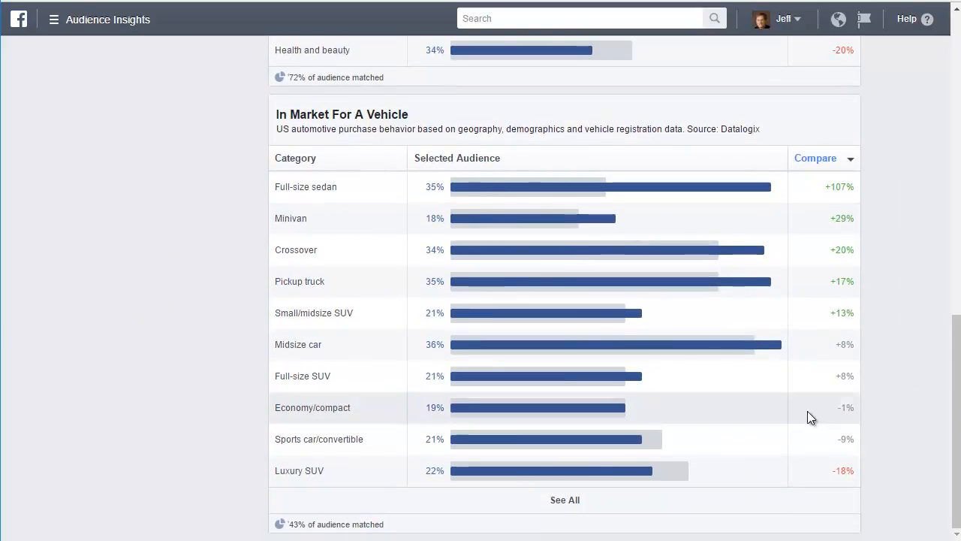
scroll(819, 388, "up", 10)
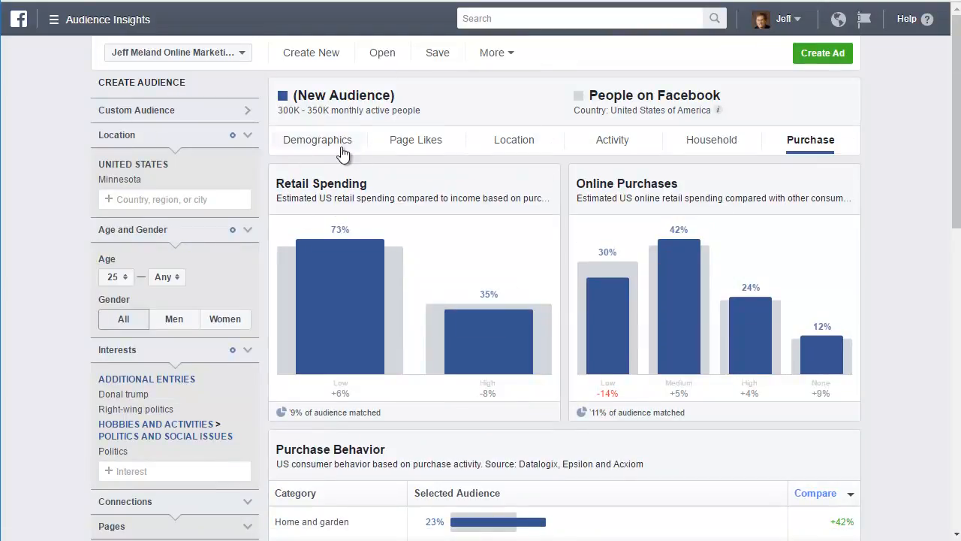
Step: Return to the Demographics data and check the Country Single figures in the Lifestyle table
left_click(323, 143)
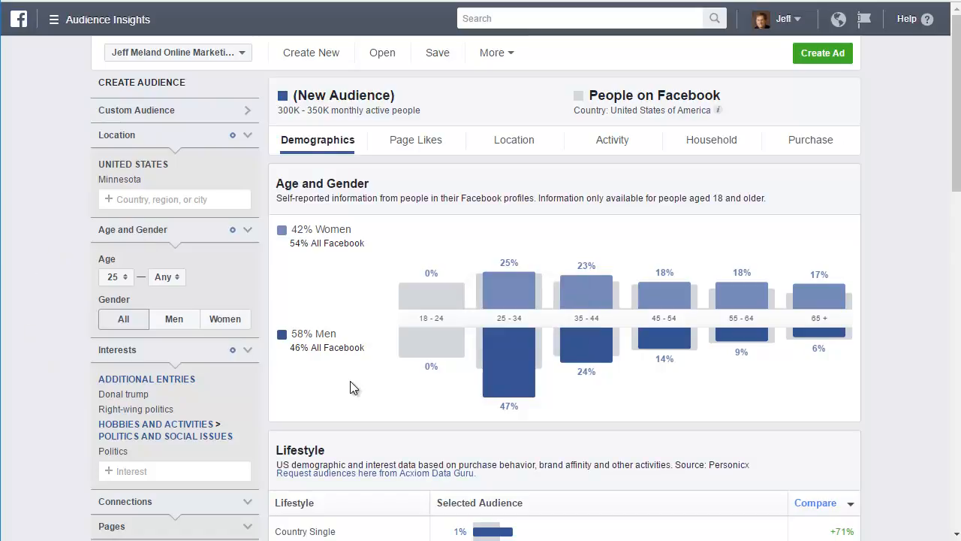
scroll(380, 391, "down", 3)
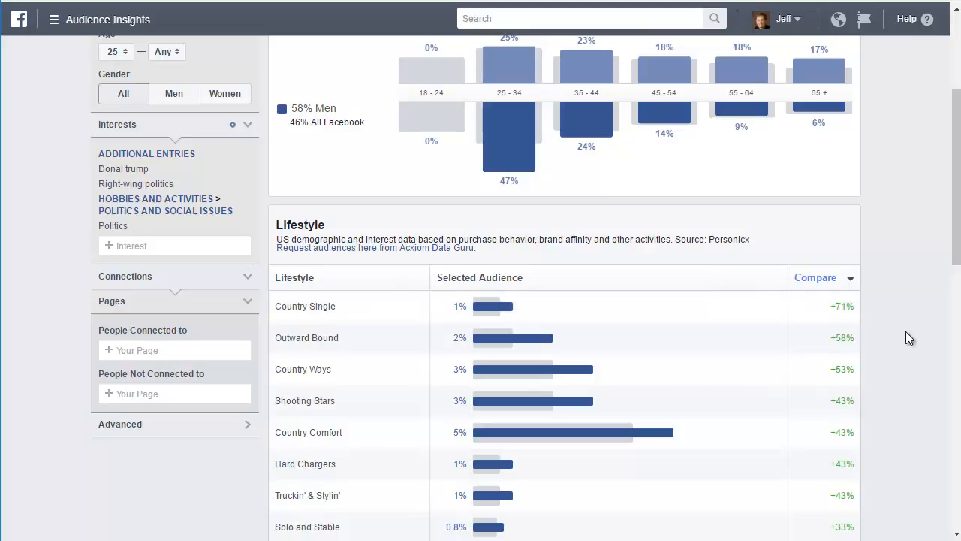
mouse_move(501, 306)
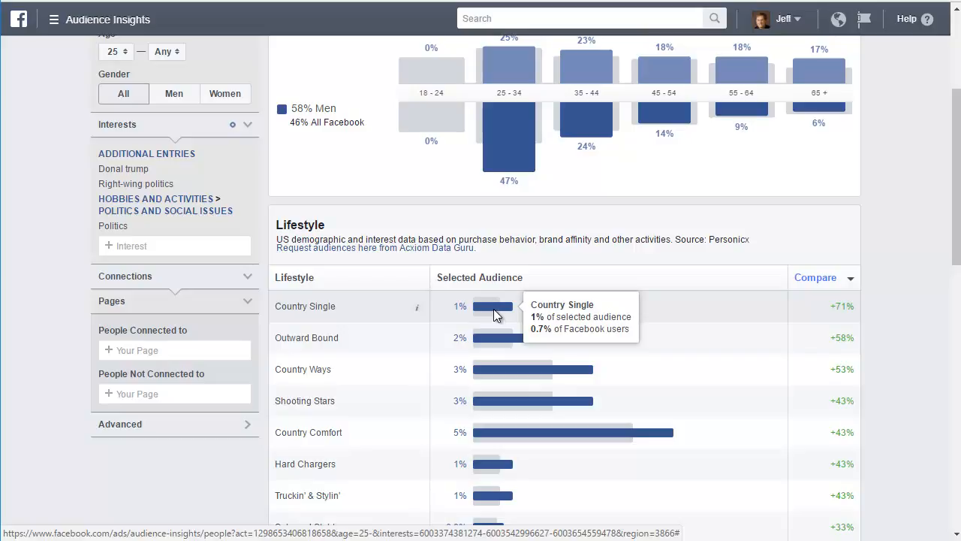
scroll(494, 309, "up", 3)
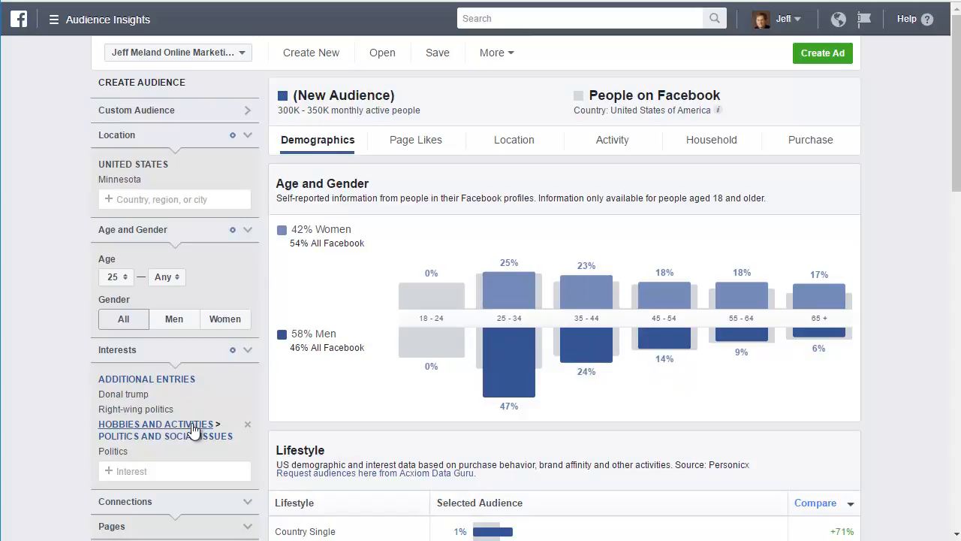
Step: Remove Donal trump, Right-wing politics and Politics from the audience's interests
left_click(248, 396)
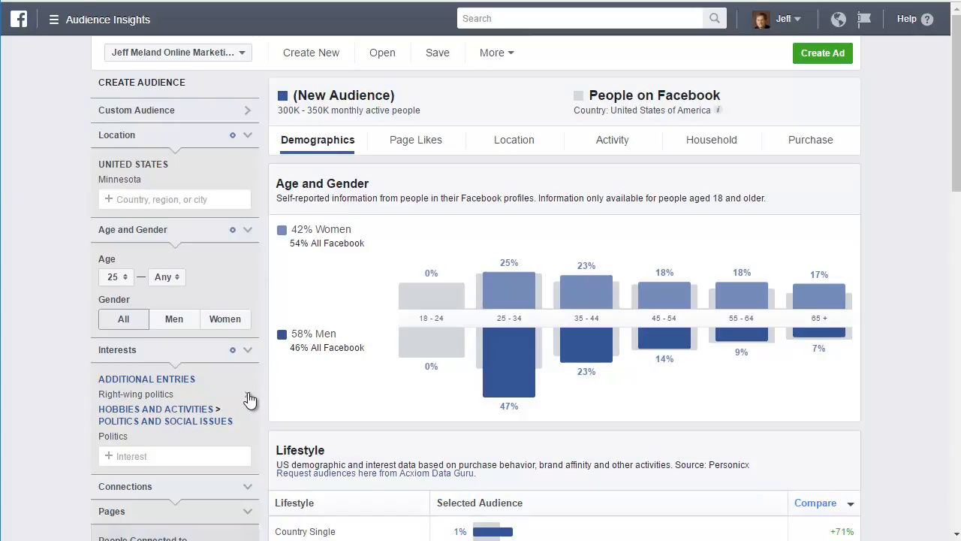
left_click(248, 394)
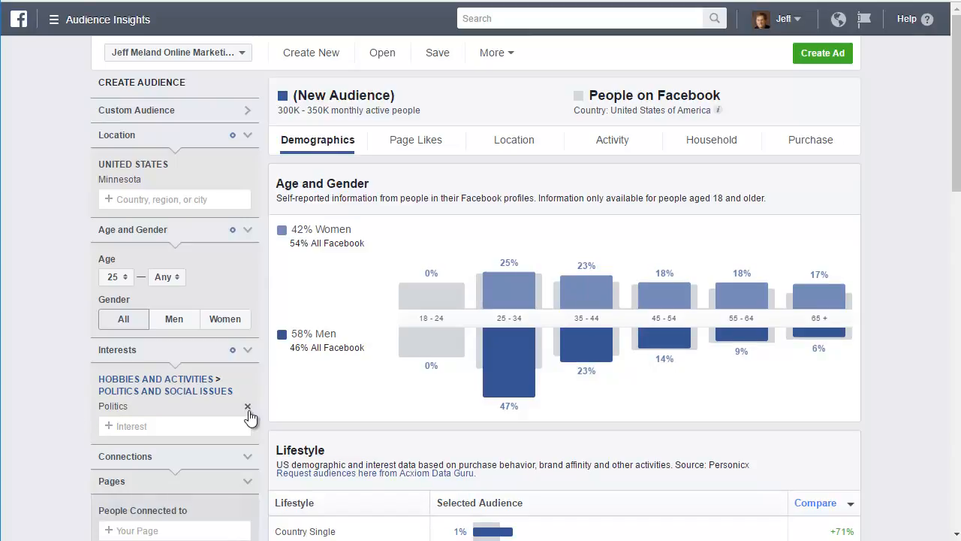
left_click(248, 408)
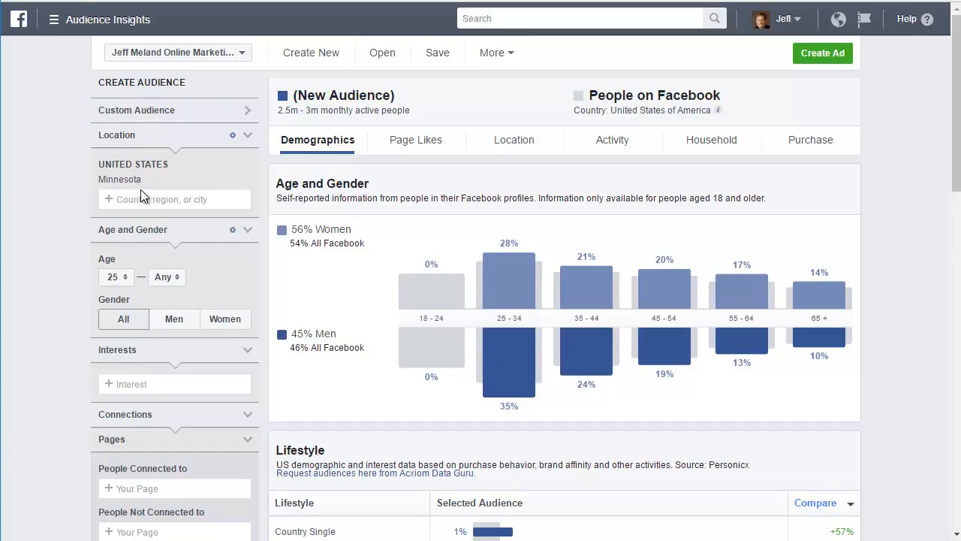
Step: Remove Minnesota from the audience's location and set the minimum age to 18
left_click(247, 180)
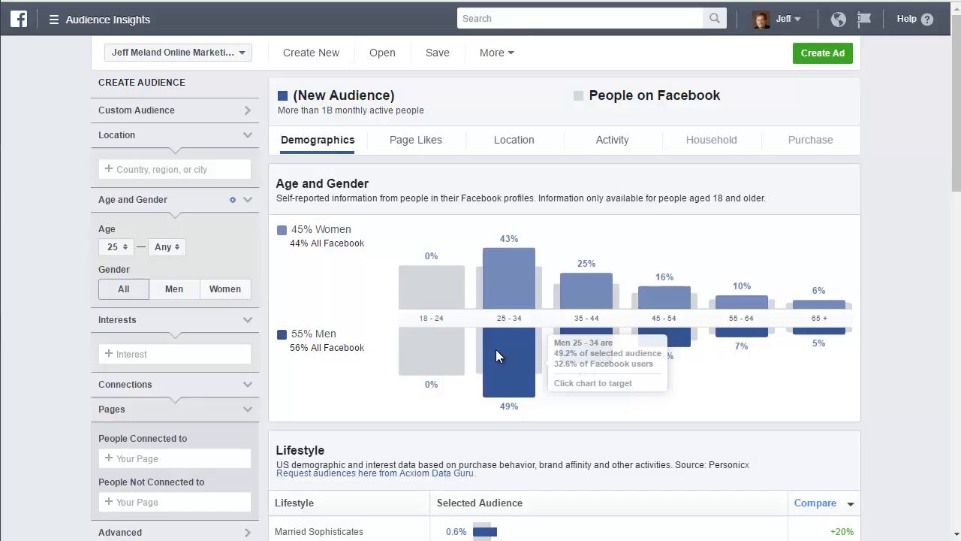
left_click(125, 253)
scroll(128, 180, "up", 1)
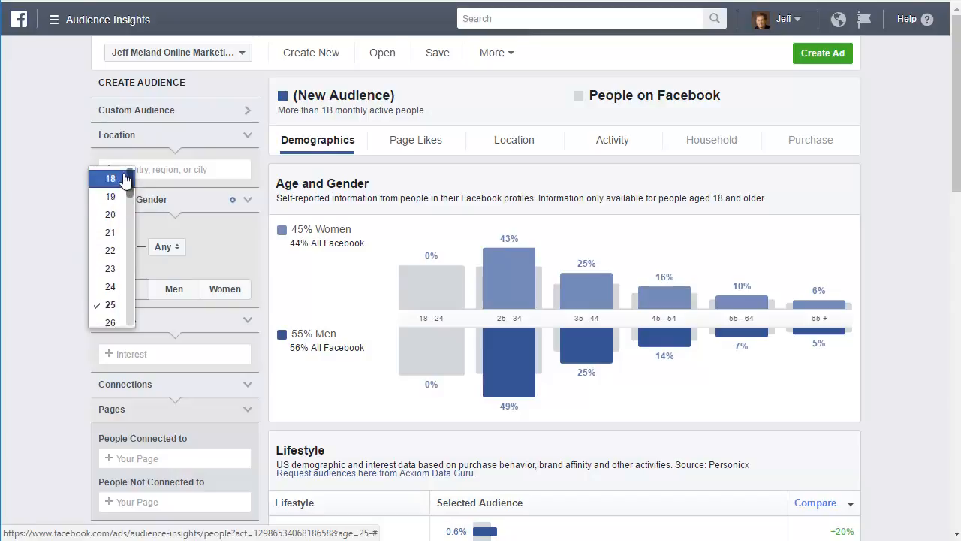
left_click(123, 178)
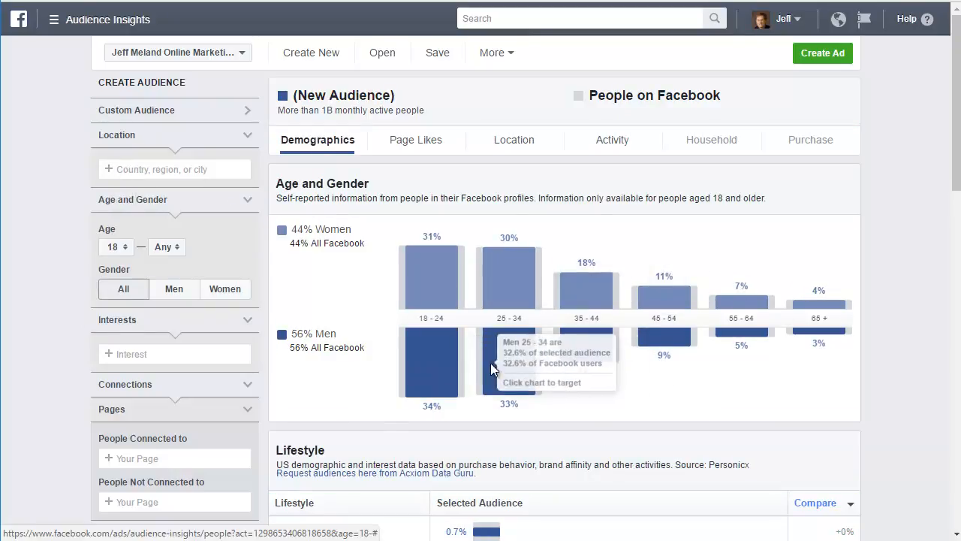
Step: Raise the audience's minimum age to 28, with no upper age limit
left_click(123, 249)
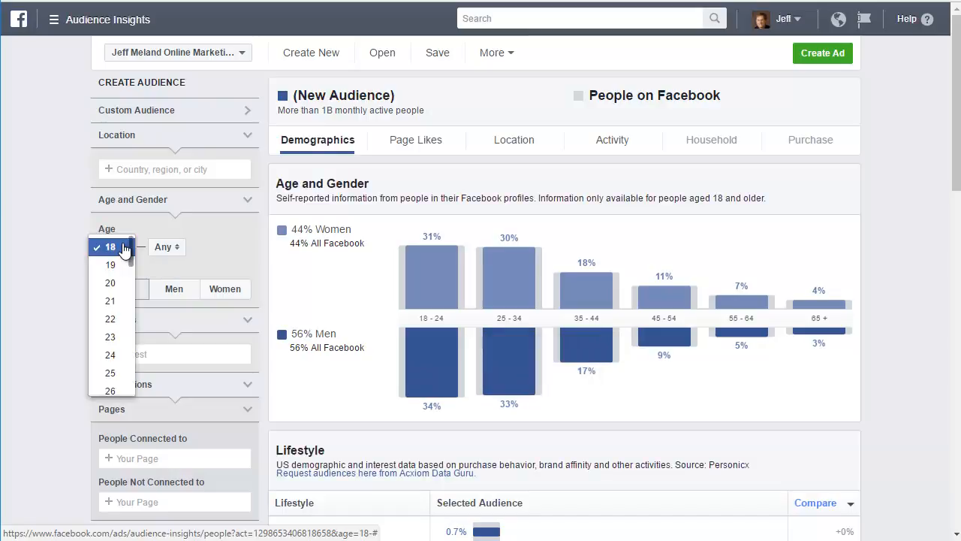
scroll(112, 353, "down", 1)
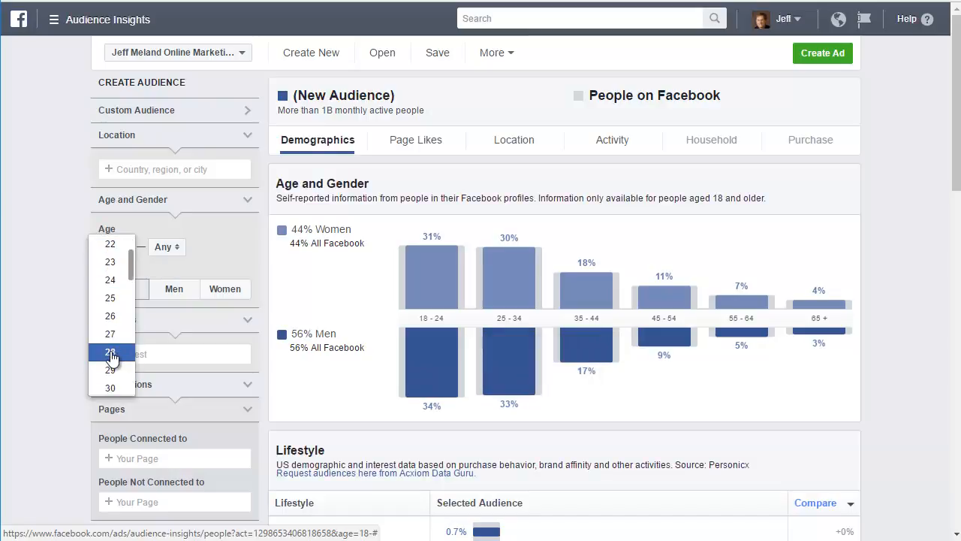
left_click(111, 352)
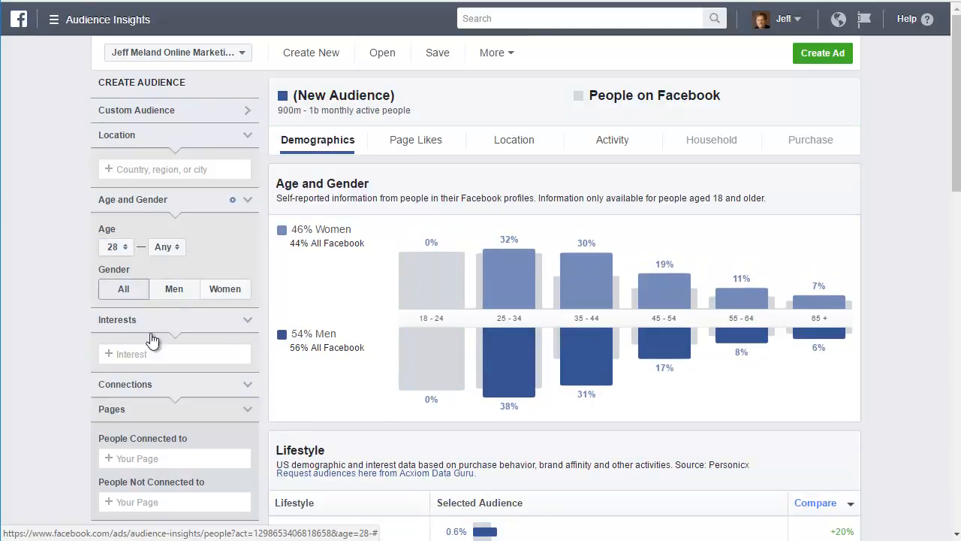